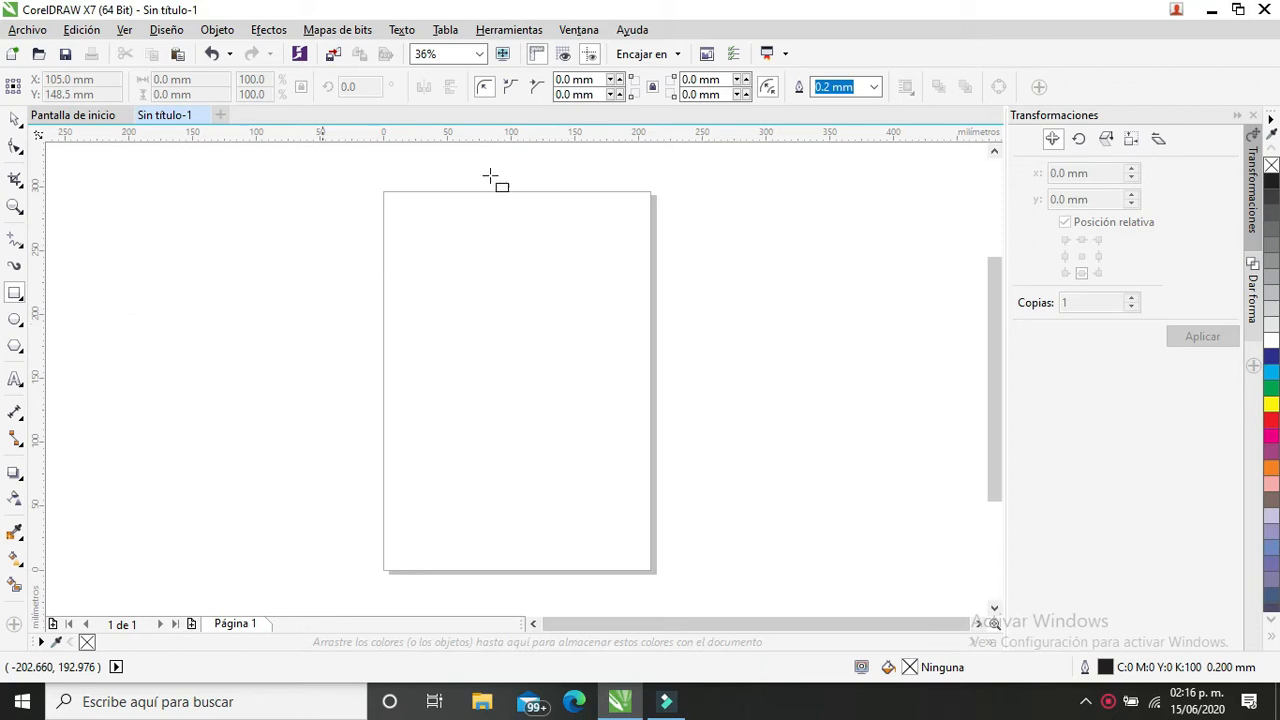
# - Draw in a row a rectangle about 157 × 143 mm, an ellipse about 182 × 162 mm and a triangle about 137 × 148 mm
pyautogui.click(1237, 117)
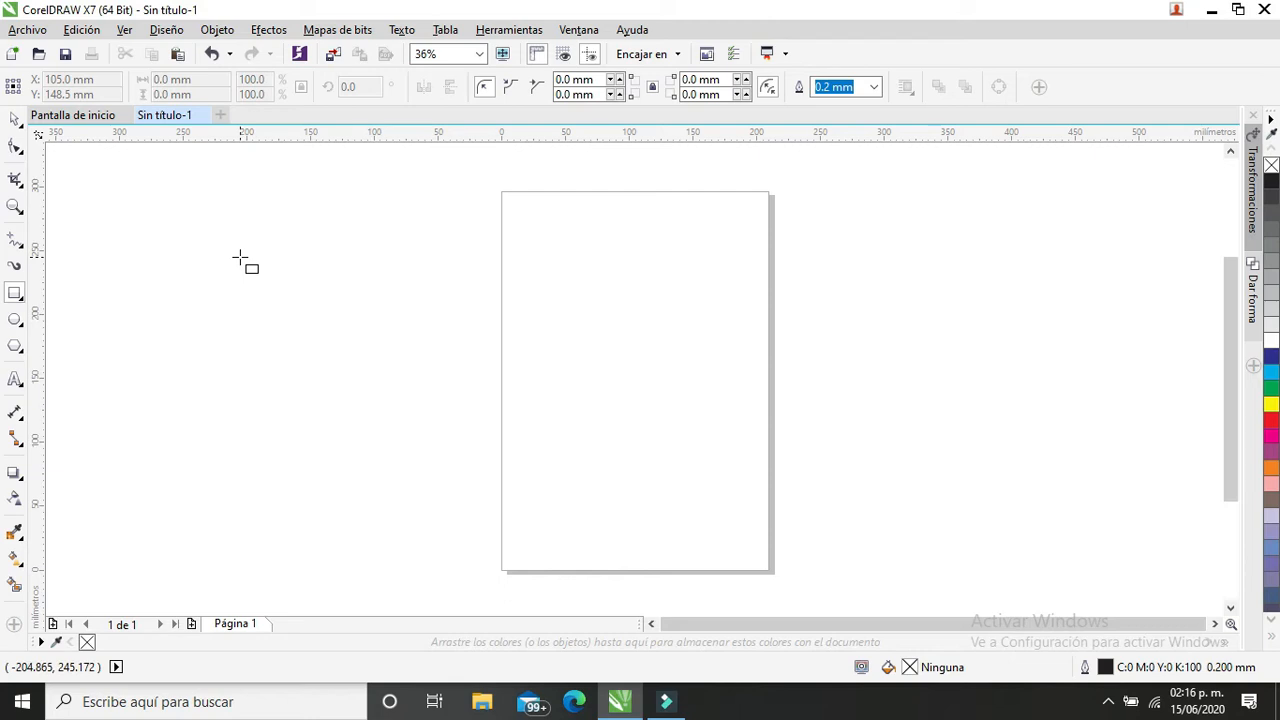
pyautogui.moveTo(179, 249); pyautogui.dragTo(380, 432)
pyautogui.click(15, 318)
pyautogui.moveTo(466, 248); pyautogui.dragTo(697, 453)
pyautogui.click(16, 345)
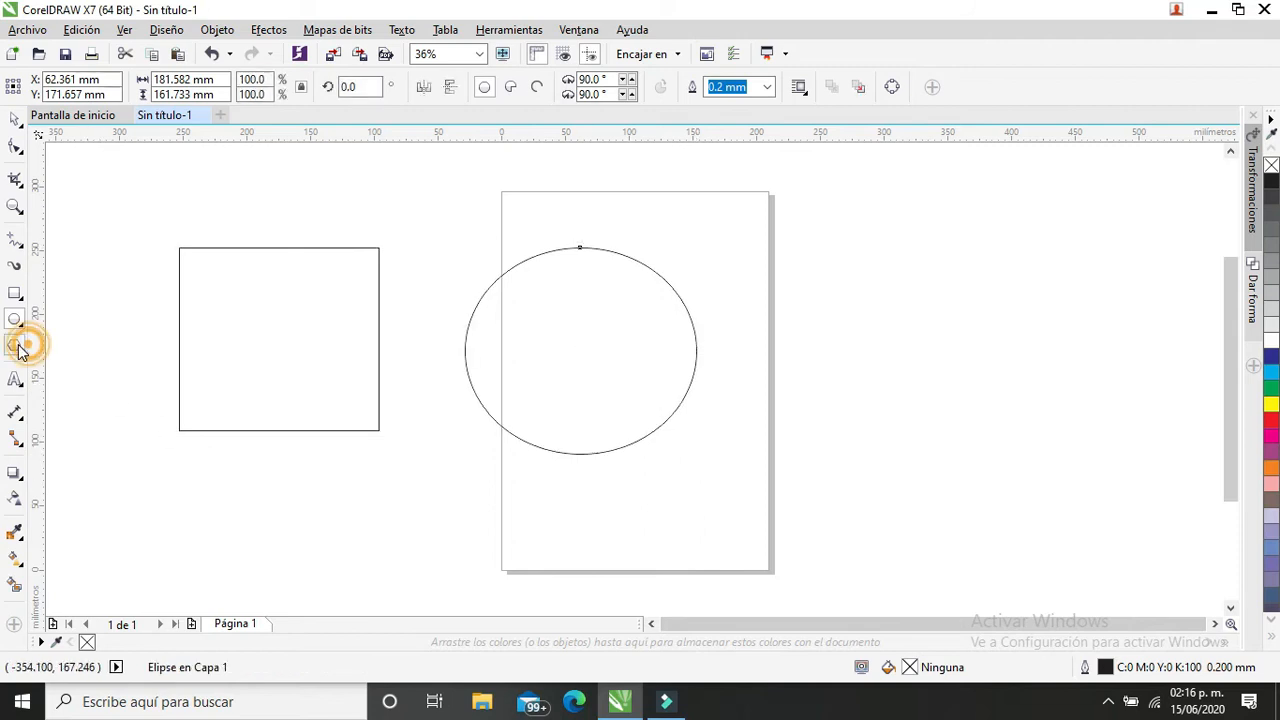
pyautogui.moveTo(800, 243); pyautogui.dragTo(994, 497)
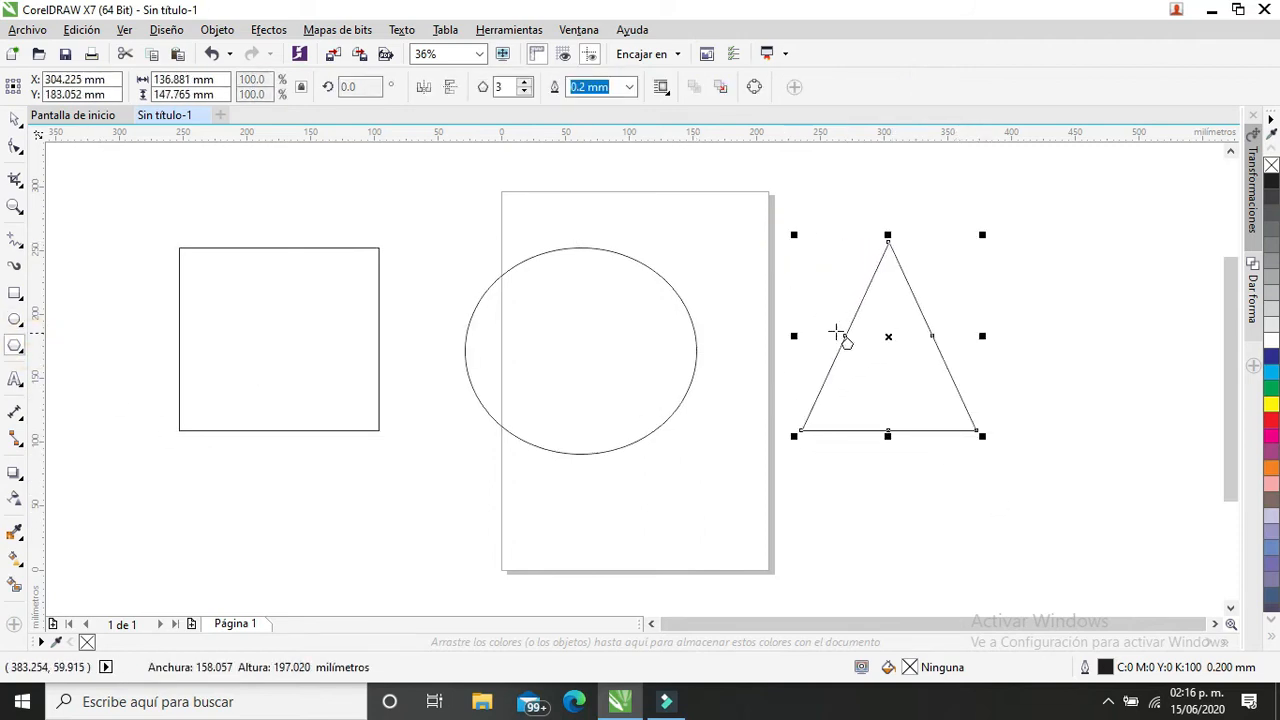
# - Add the letter "a" as Arial artistic text beside the triangle and enlarge it to about 71 × 80 mm
pyautogui.click(16, 379)
pyautogui.click(1077, 312)
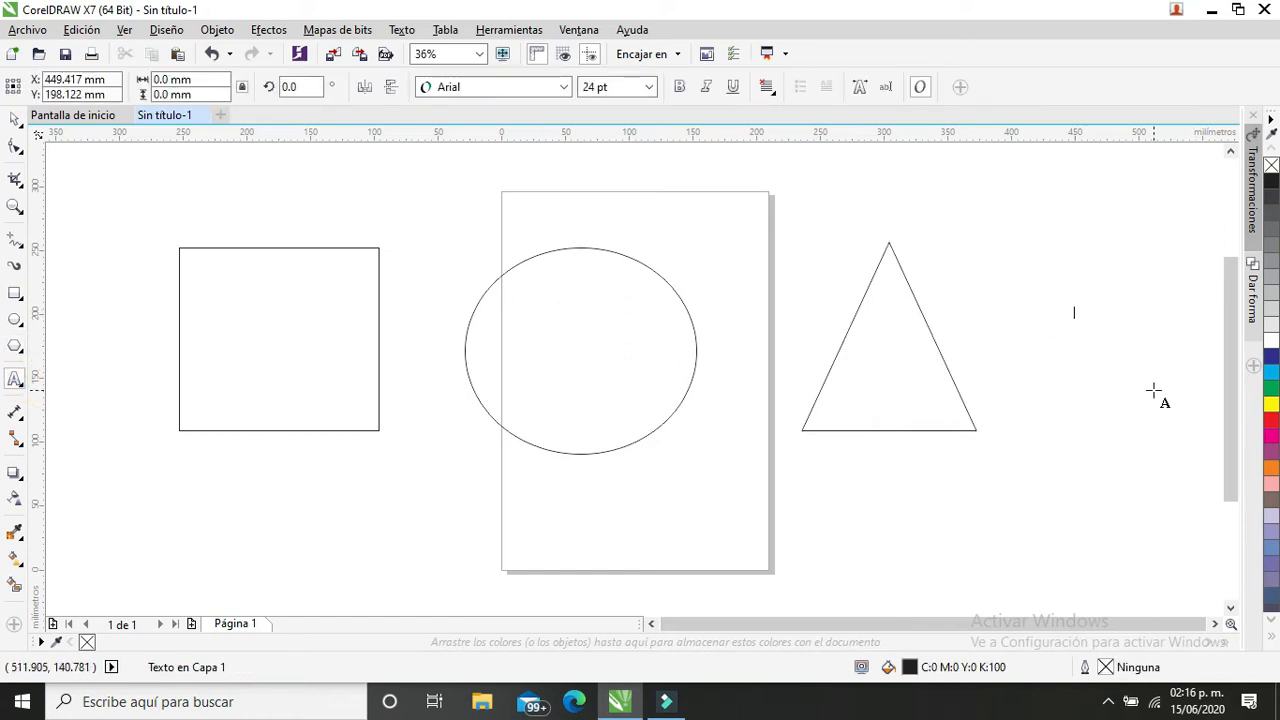
pyautogui.write('e')
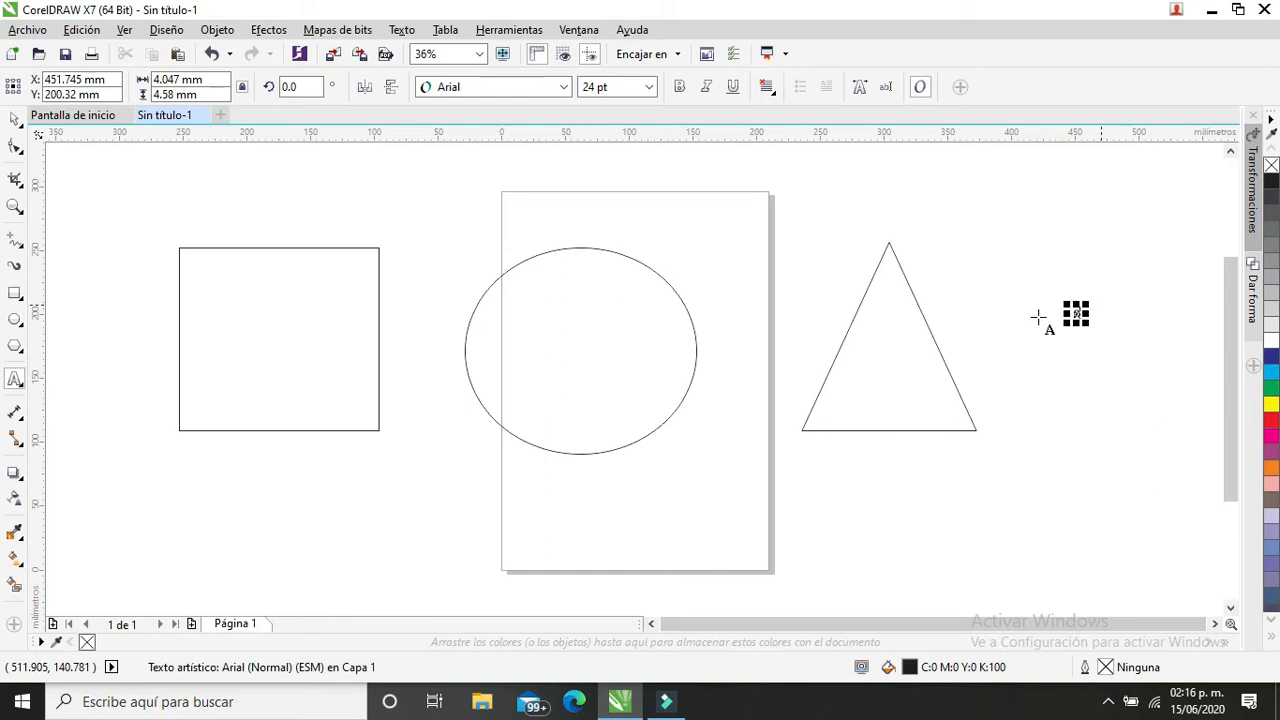
pyautogui.moveTo(1087, 324); pyautogui.dragTo(1166, 417)
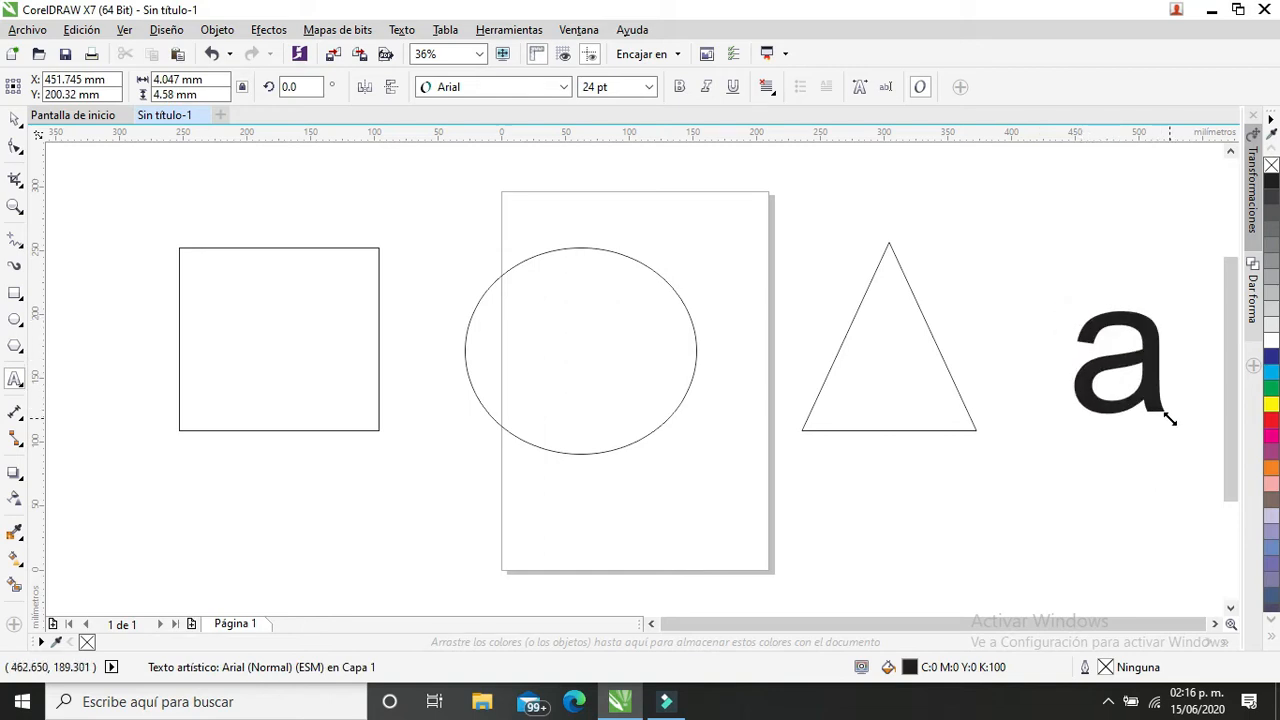
# - Fill the rectangle with magenta, the ellipse with orange and the triangle with yellow
pyautogui.click(15, 118)
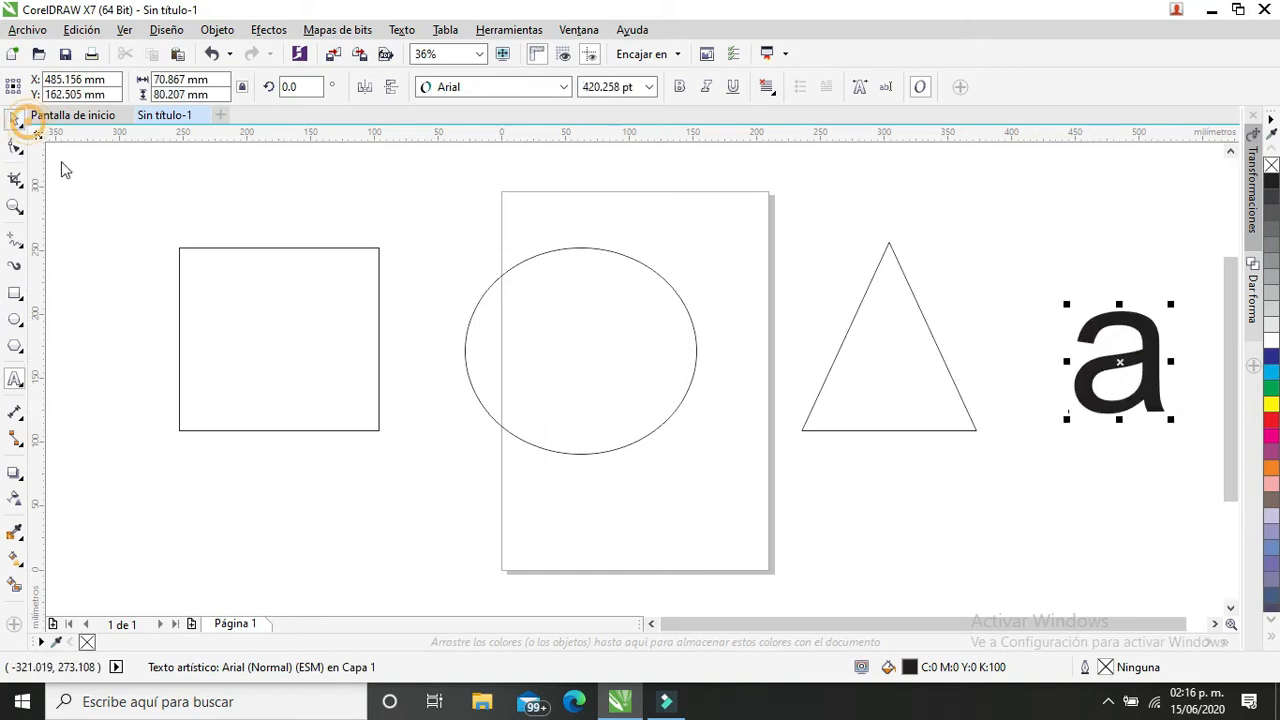
pyautogui.click(210, 302)
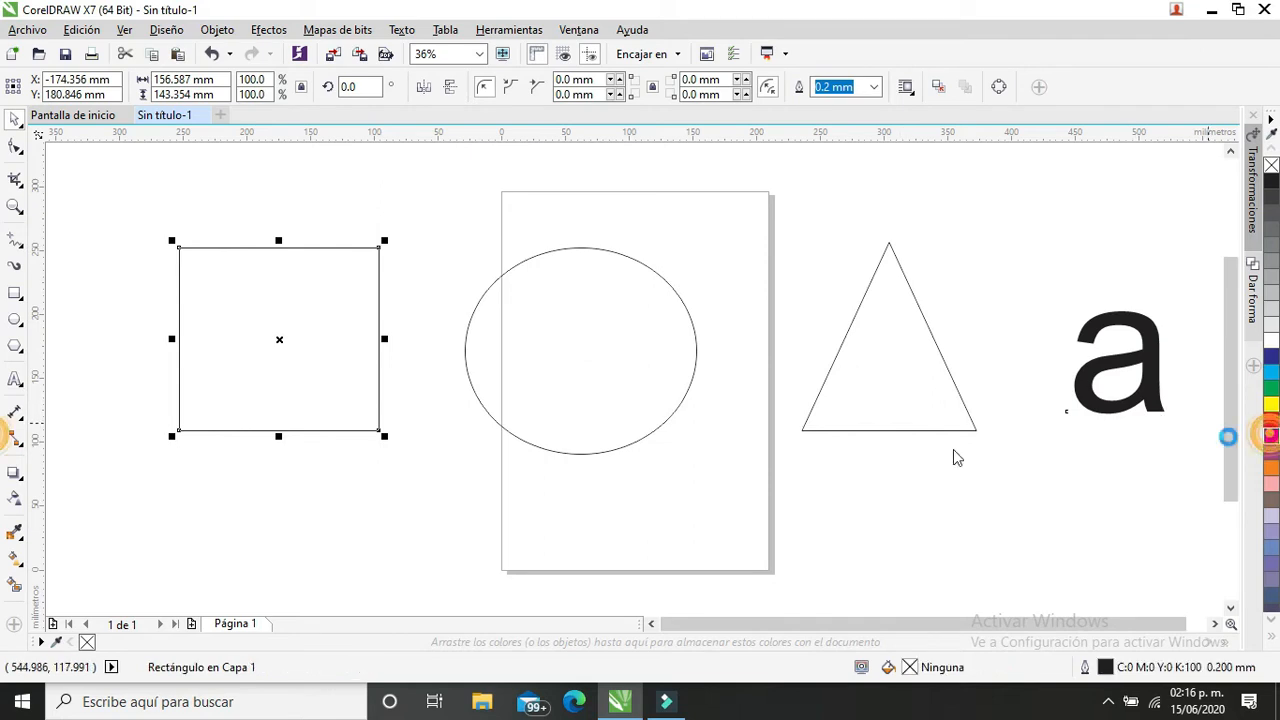
pyautogui.click(1271, 435)
pyautogui.click(643, 371)
pyautogui.moveTo(1271, 467); pyautogui.dragTo(650, 370)
pyautogui.click(914, 380)
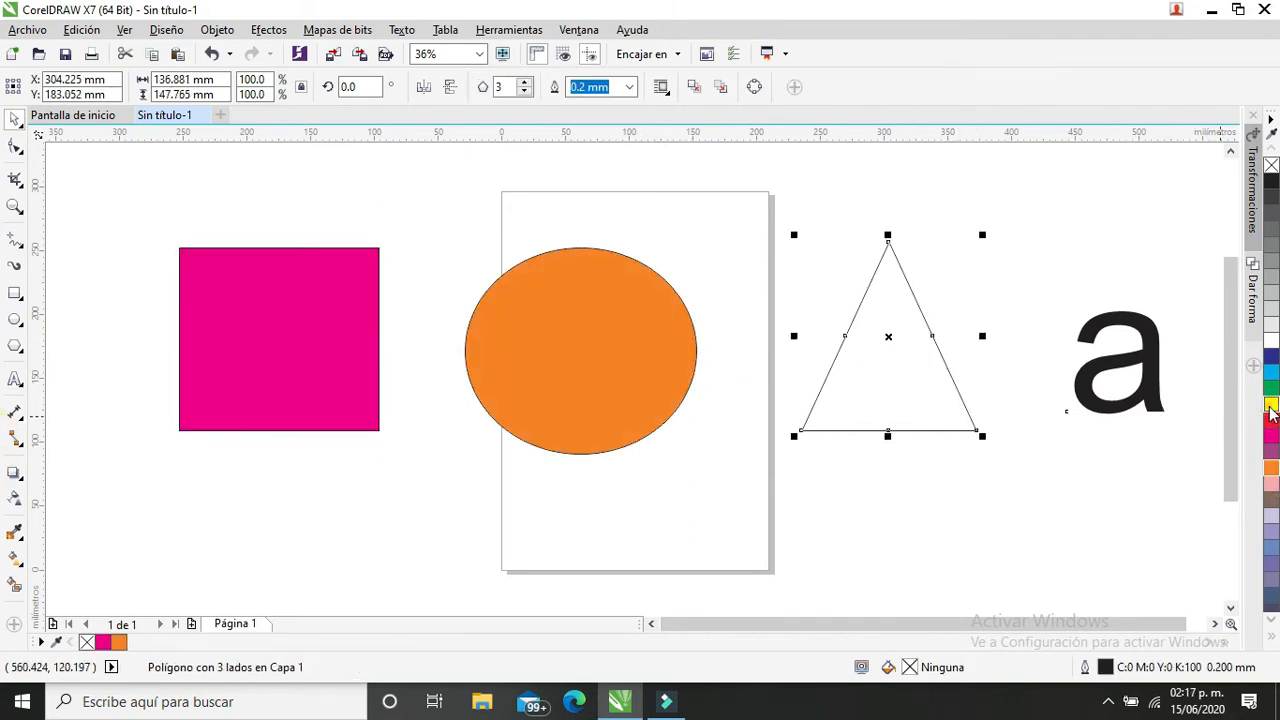
pyautogui.click(1271, 404)
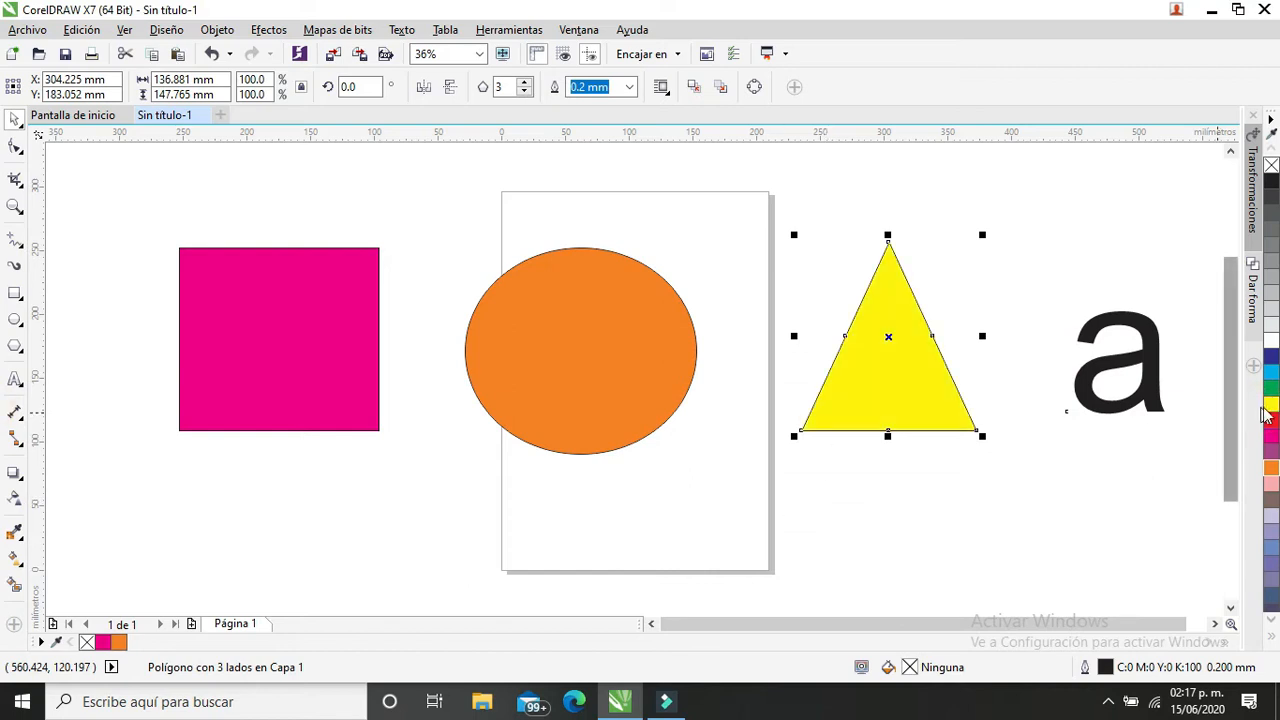
pyautogui.click(960, 525)
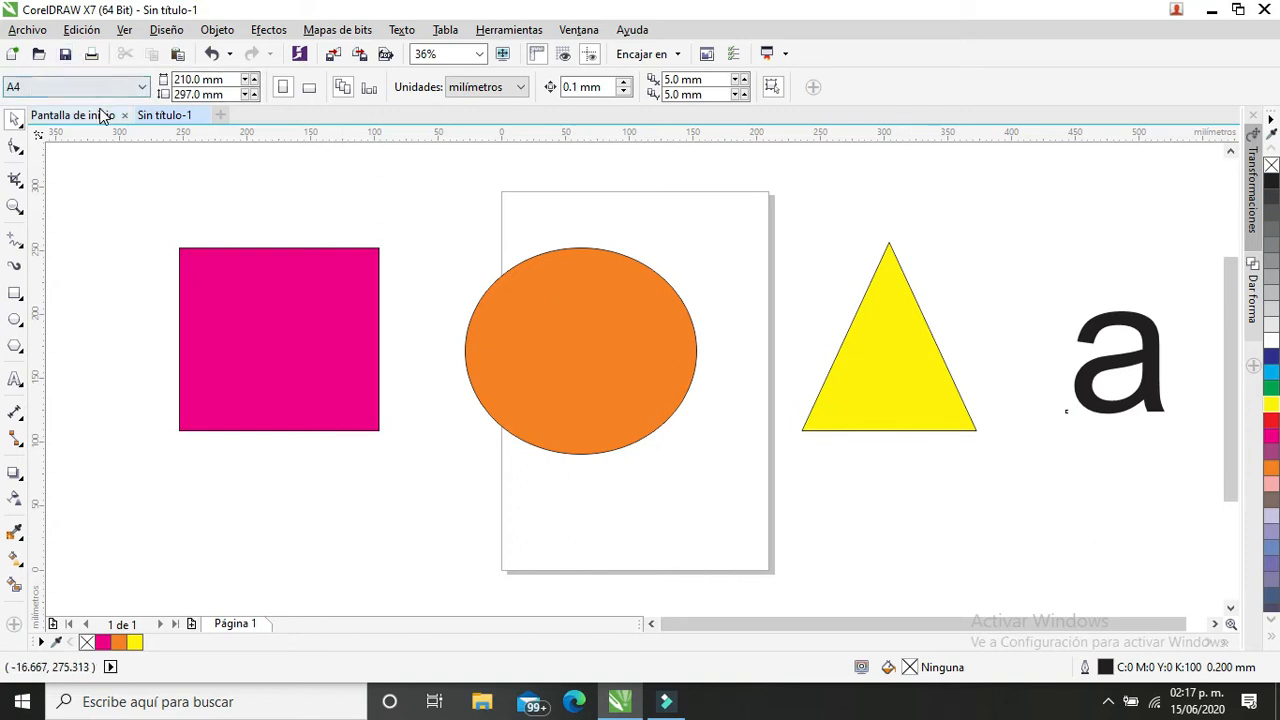
# - Select the rectangle, ellipse, triangle and letter in turn to examine their size properties and proportion lock
pyautogui.click(282, 307)
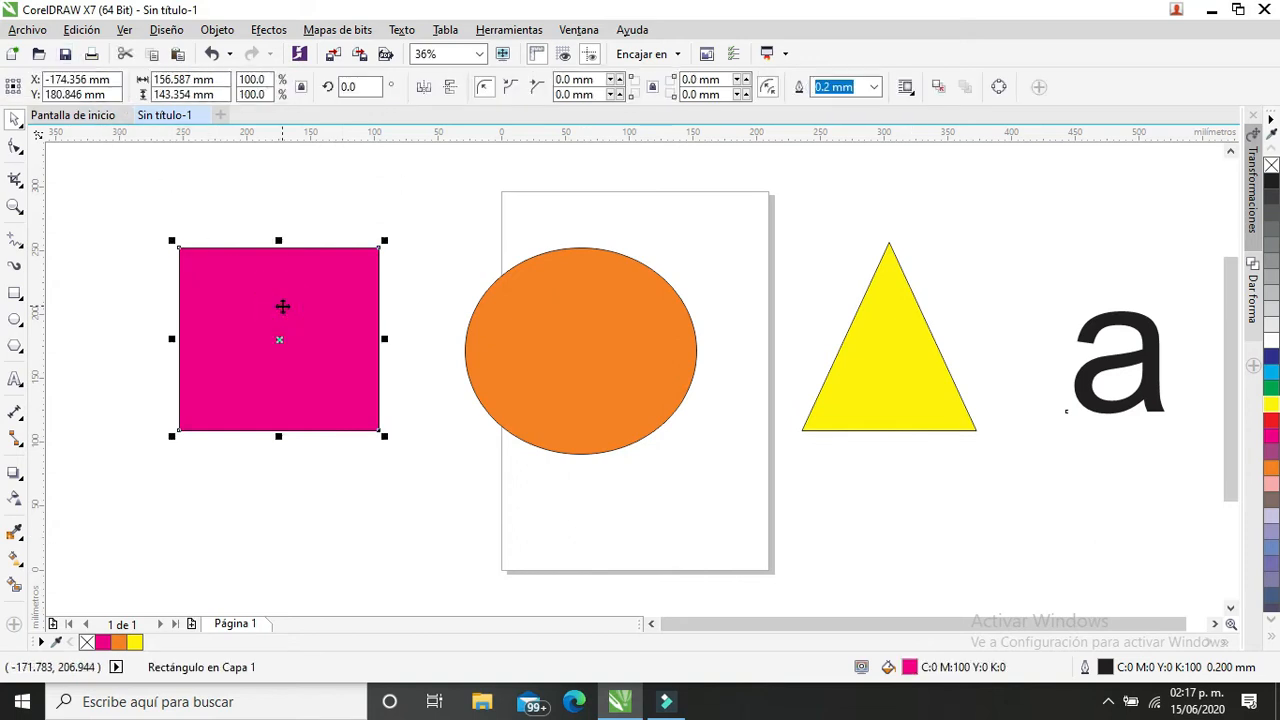
pyautogui.click(609, 288)
pyautogui.click(905, 371)
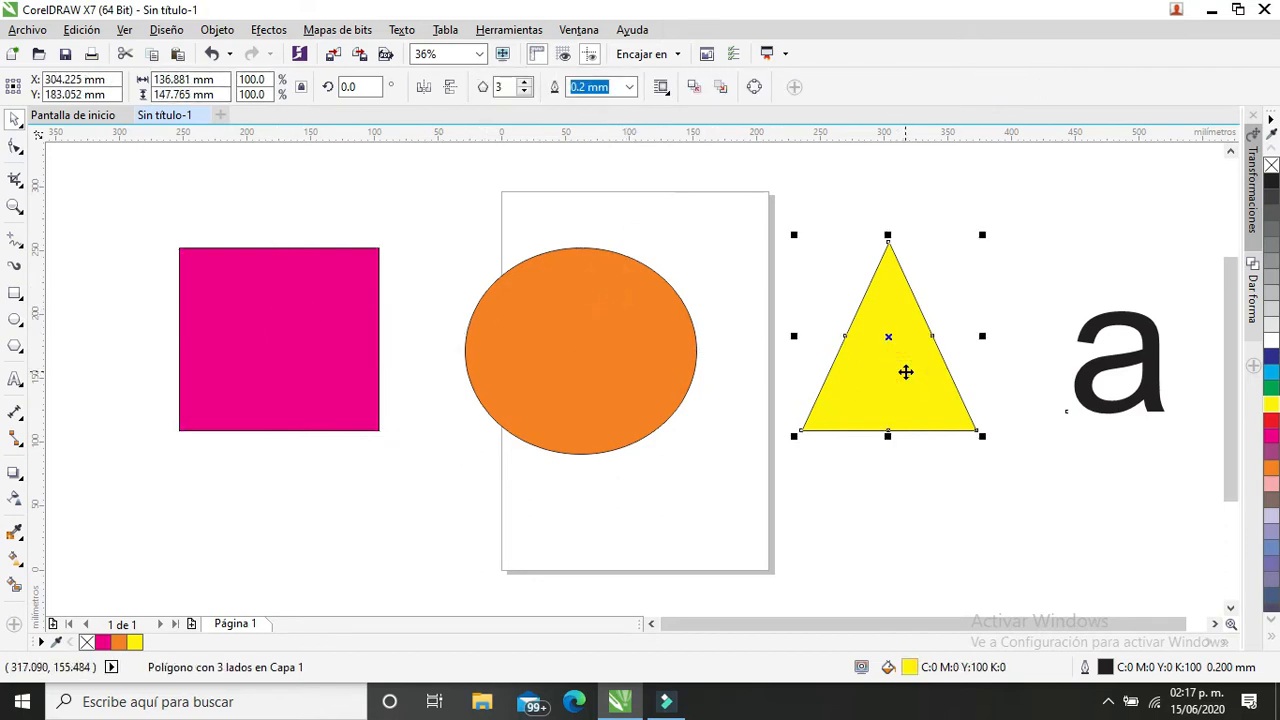
pyautogui.click(1146, 374)
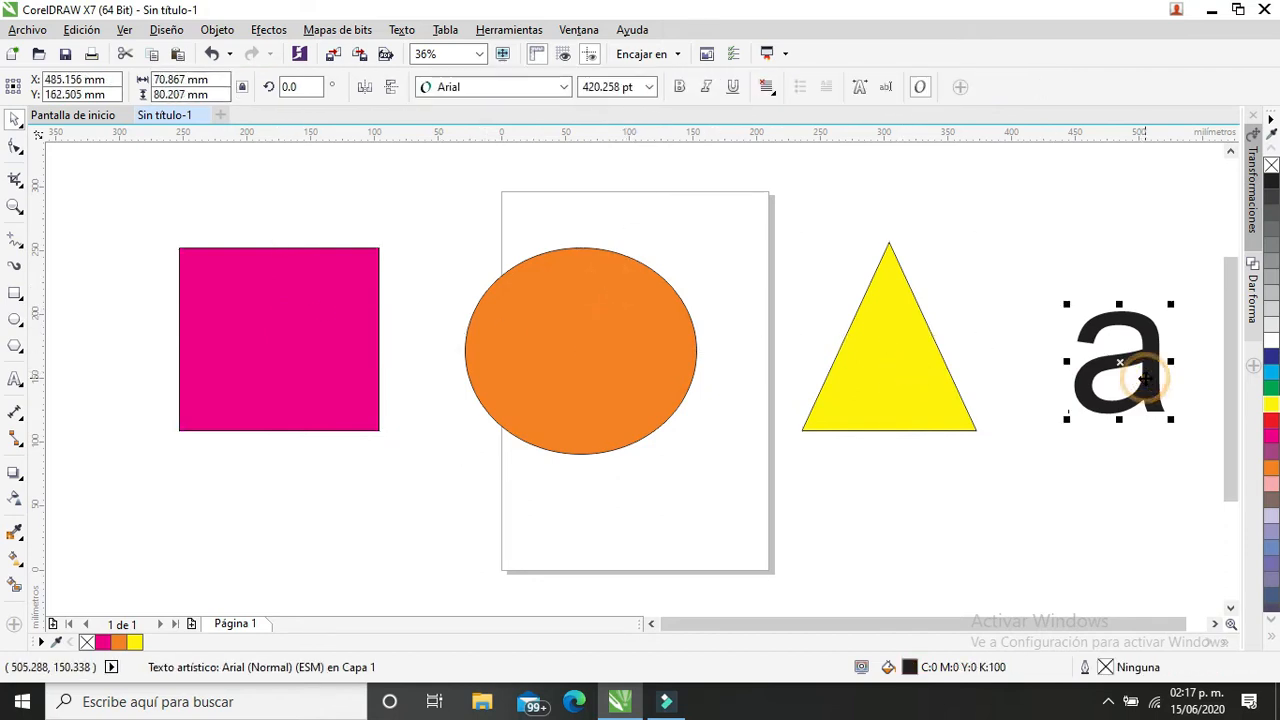
pyautogui.click(343, 343)
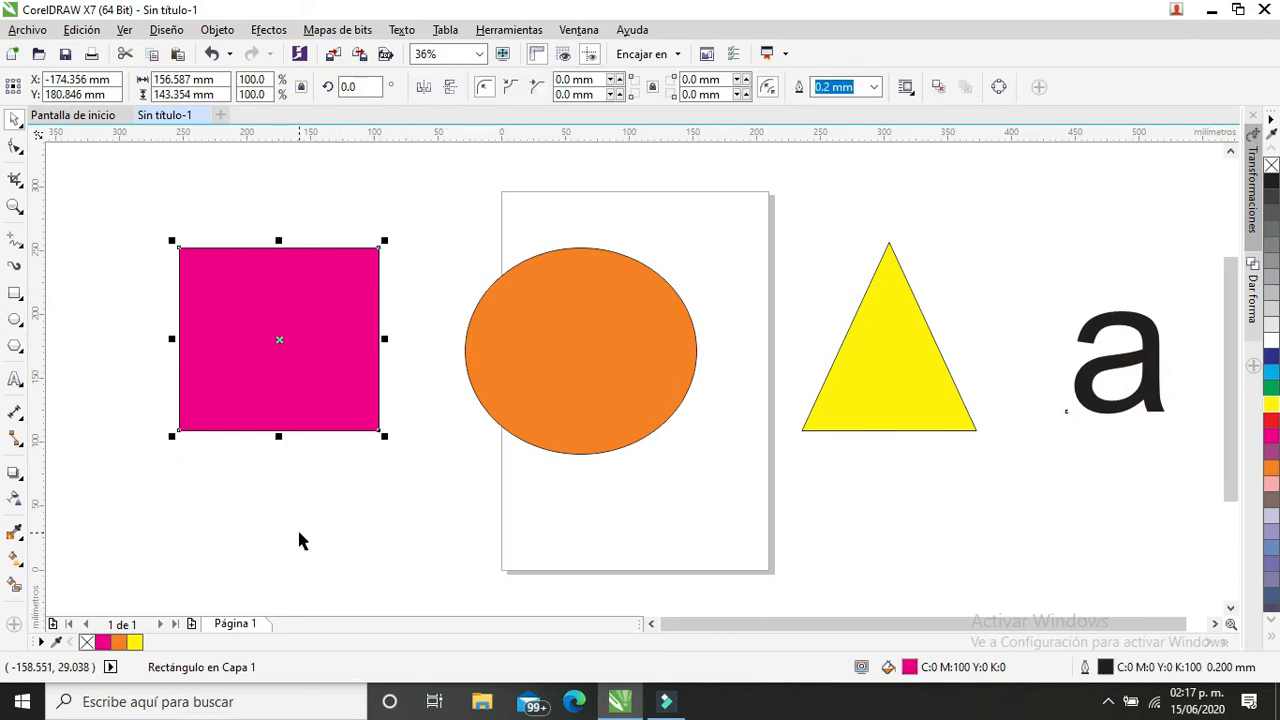
pyautogui.click(418, 248)
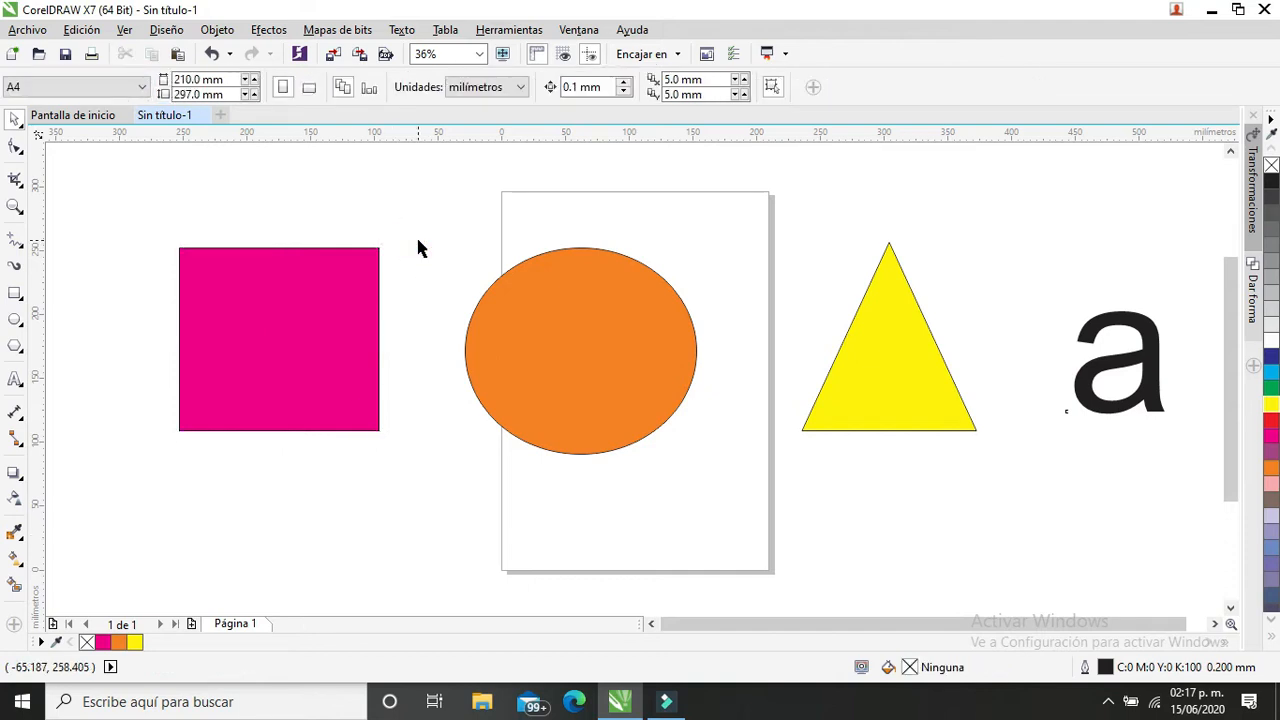
pyautogui.click(340, 313)
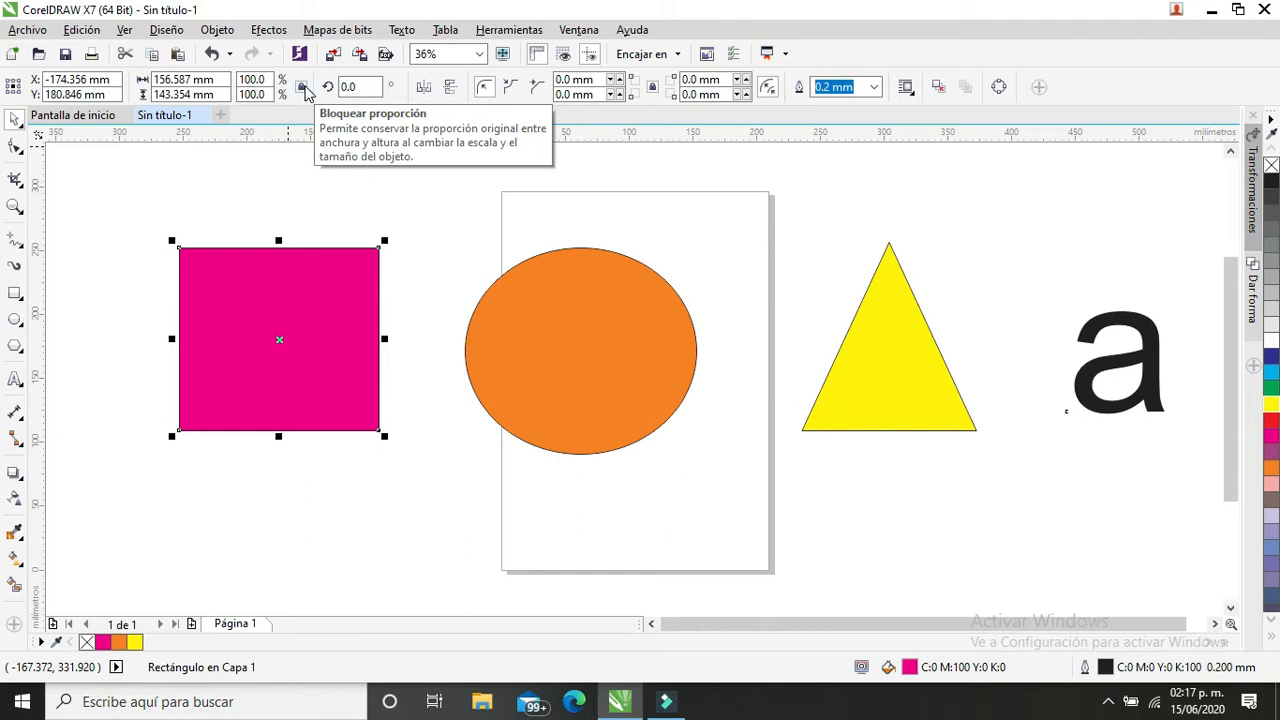
pyautogui.click(549, 290)
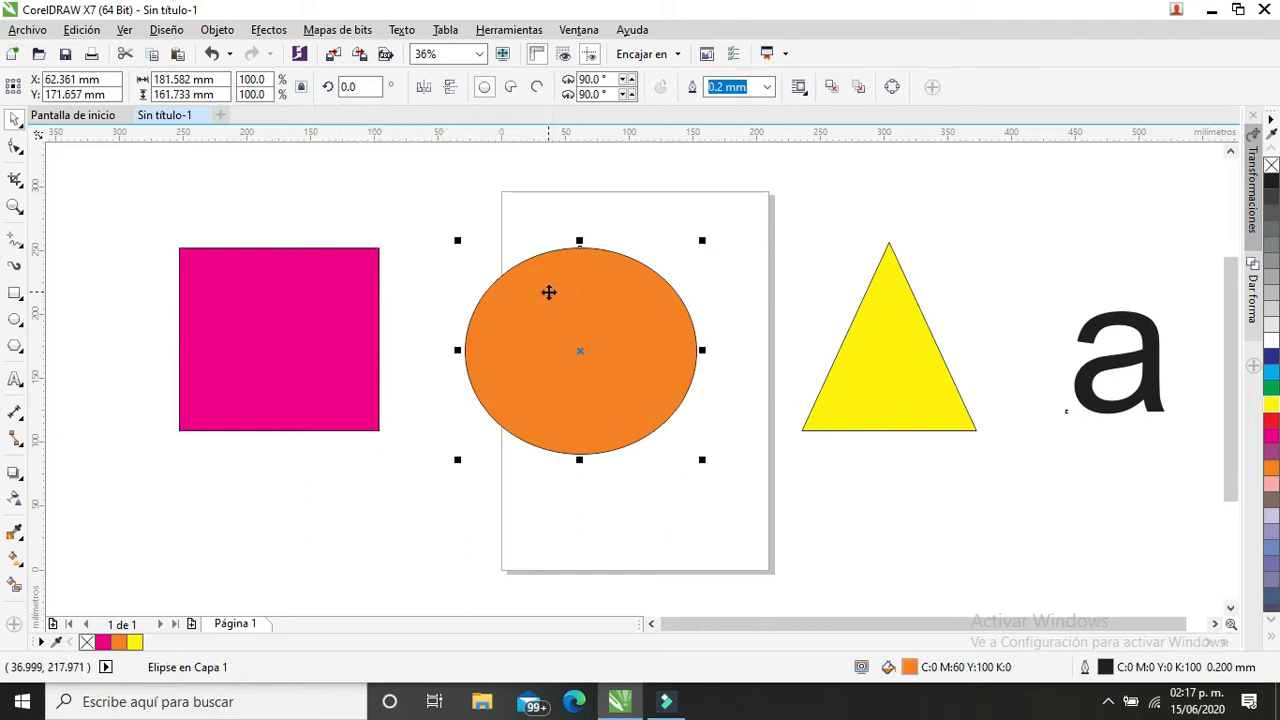
pyautogui.click(914, 392)
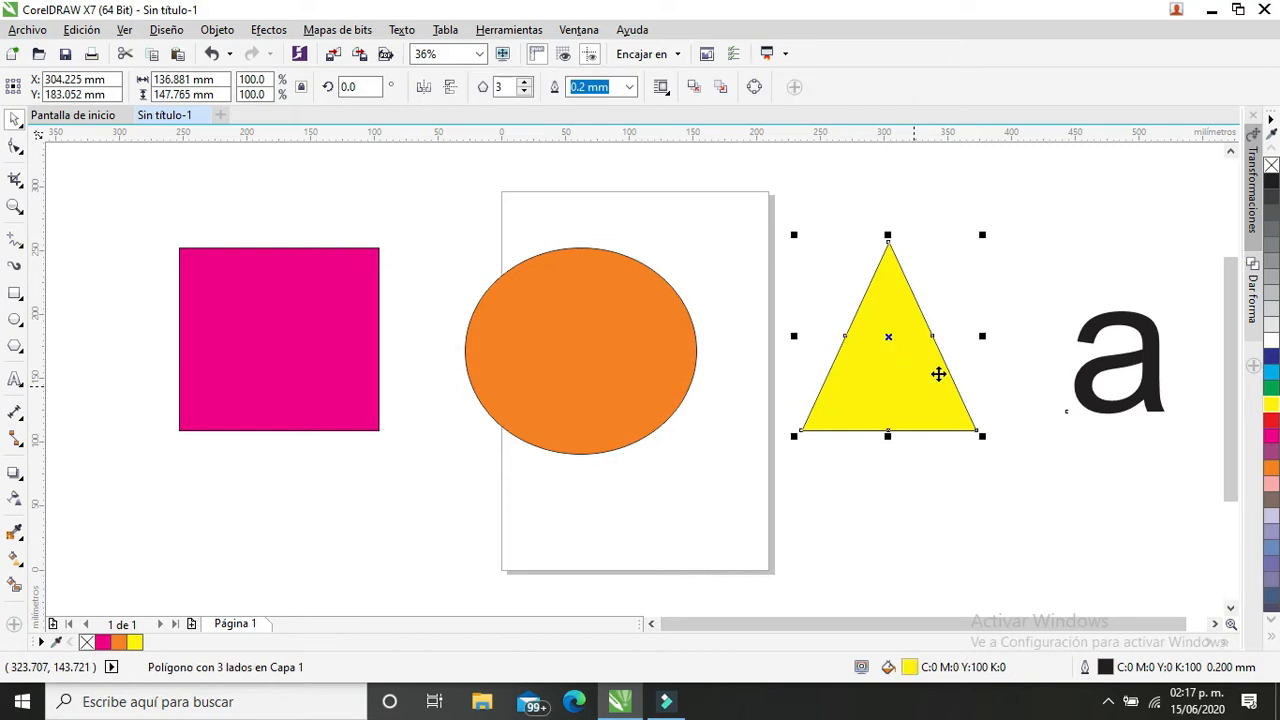
pyautogui.click(1120, 382)
pyautogui.click(1117, 358)
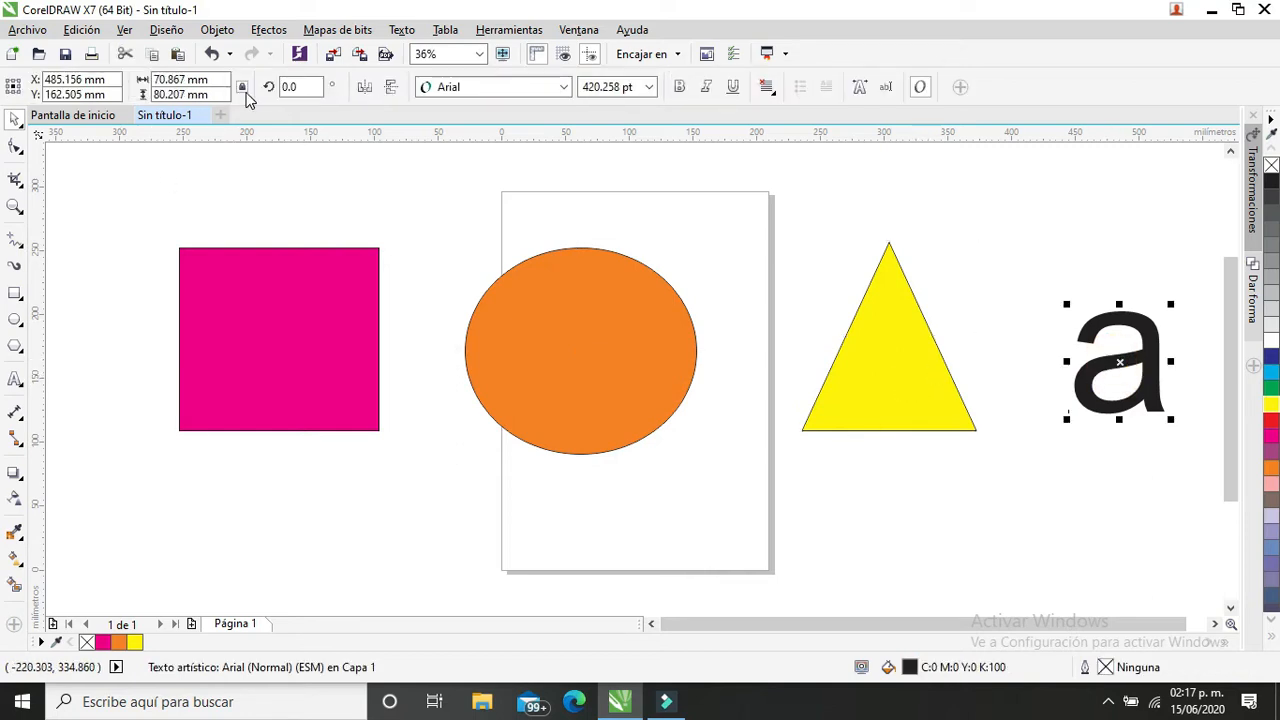
pyautogui.click(280, 260)
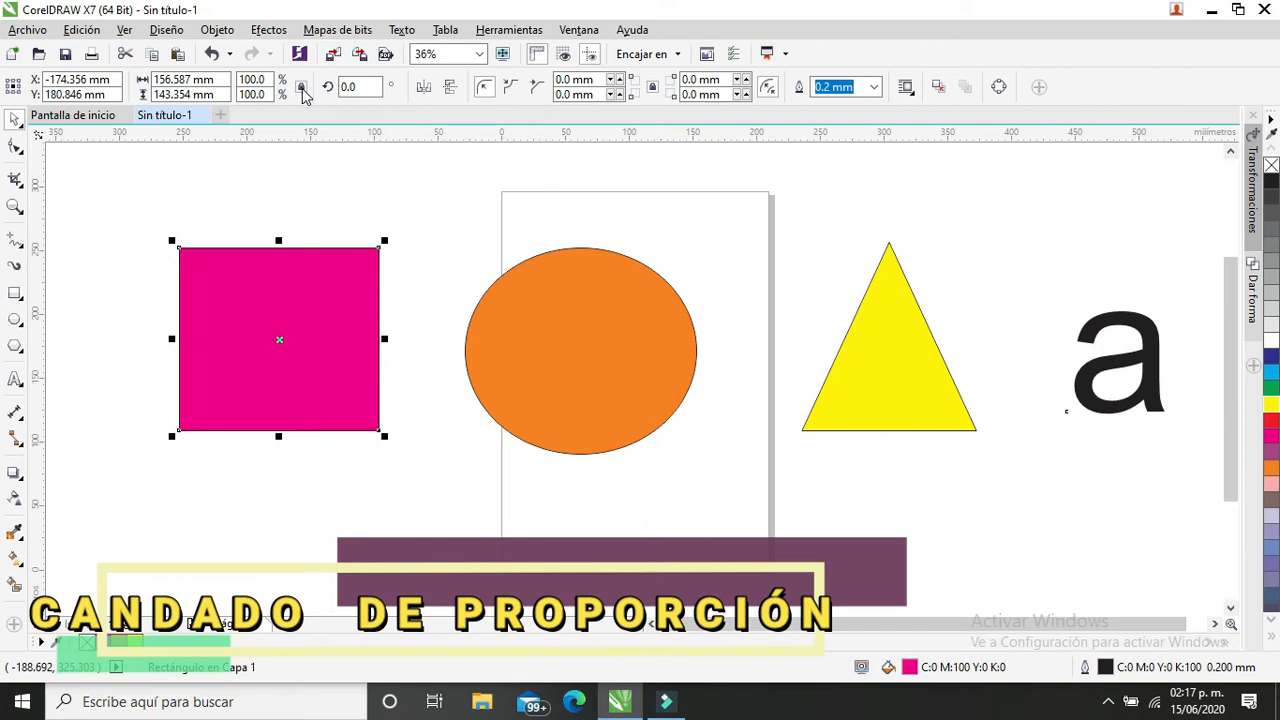
pyautogui.click(302, 87)
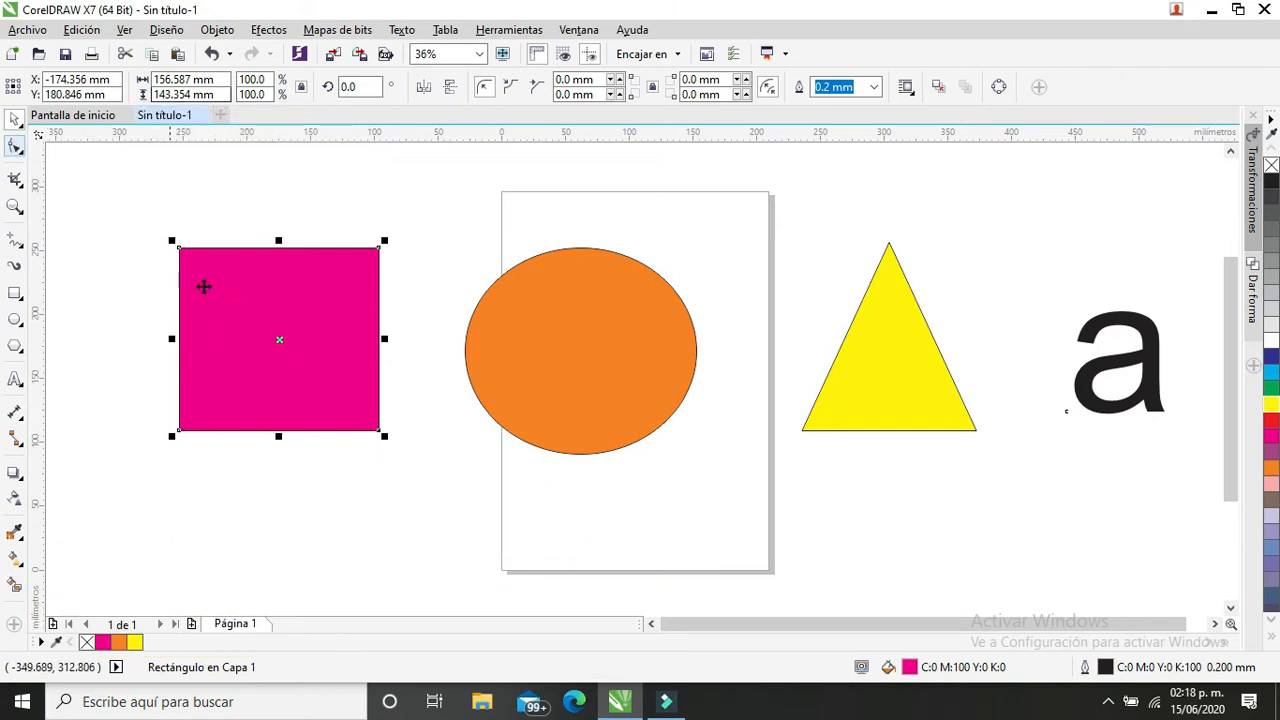
# - Replace the magenta rectangle with a square about 110 mm per side and fill it with magenta
pyautogui.press('Delete')
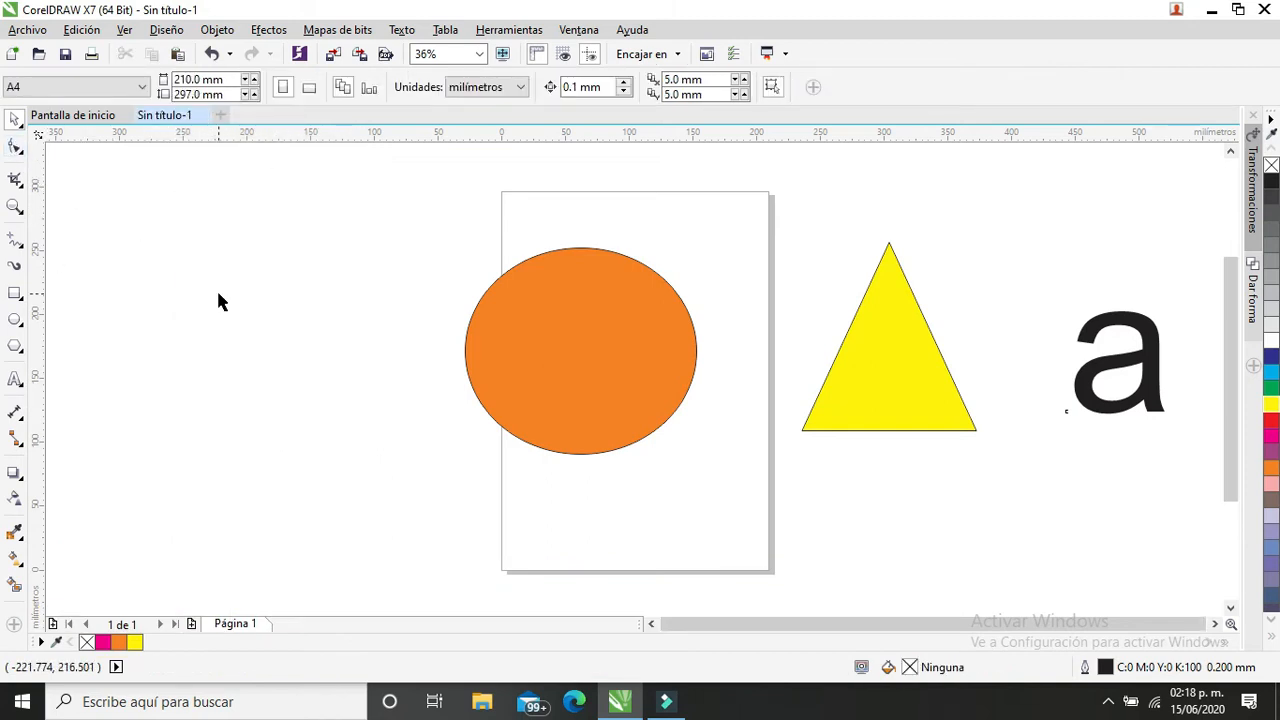
pyautogui.click(15, 293)
pyautogui.moveTo(205, 270); pyautogui.dragTo(346, 411)
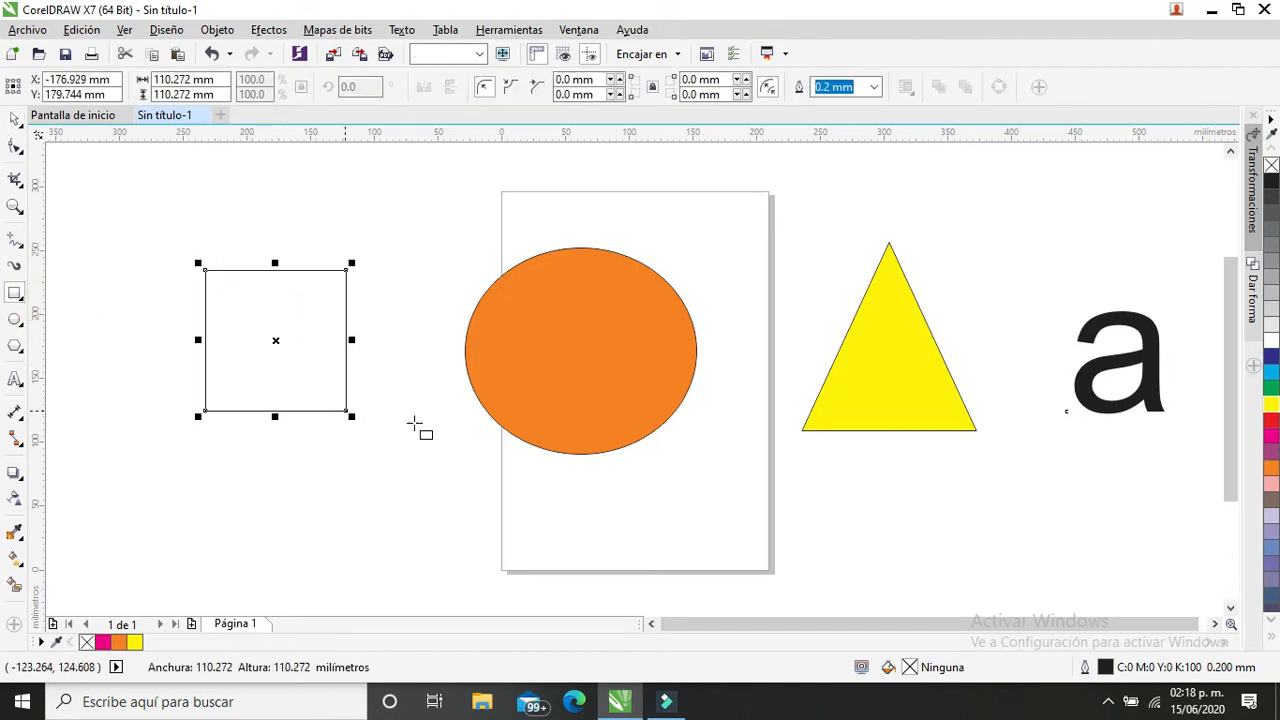
pyautogui.click(1271, 435)
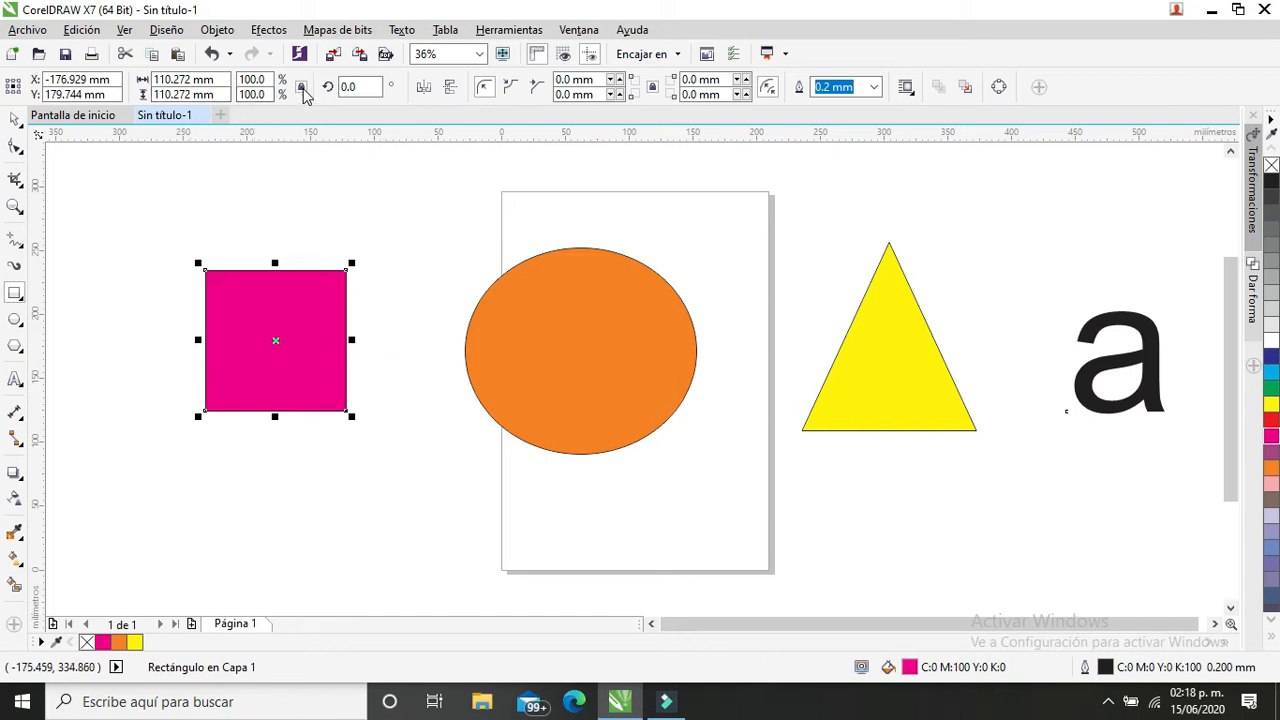
# - Set the magenta square's width to 150 mm with its proportions locked, and undo the resize
pyautogui.moveTo(218, 78); pyautogui.dragTo(144, 77)
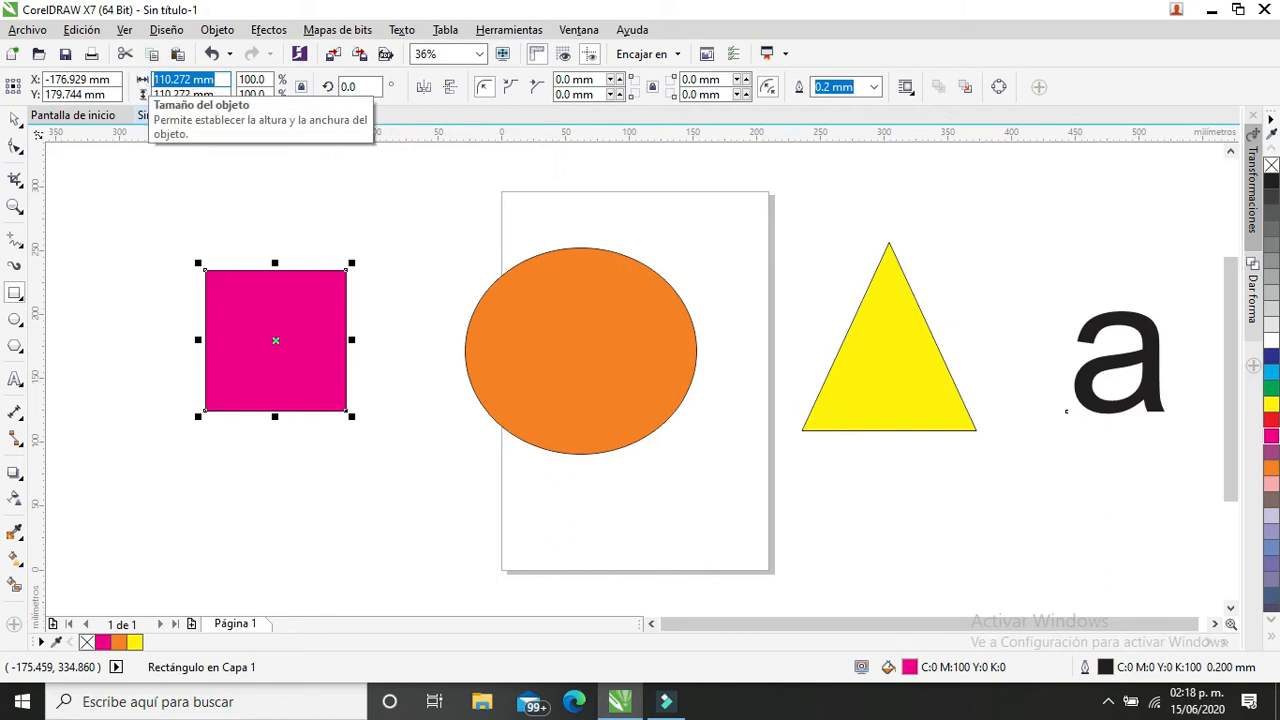
pyautogui.write('15')
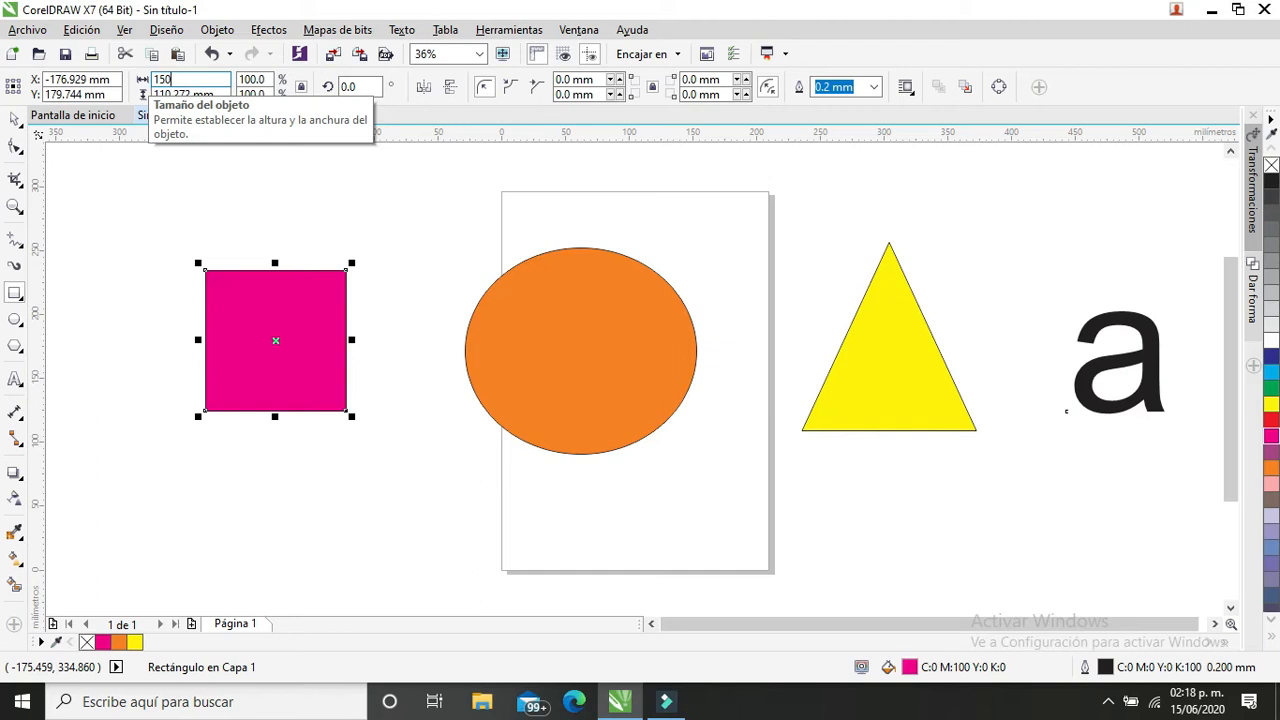
pyautogui.write('0')
pyautogui.press('Return')
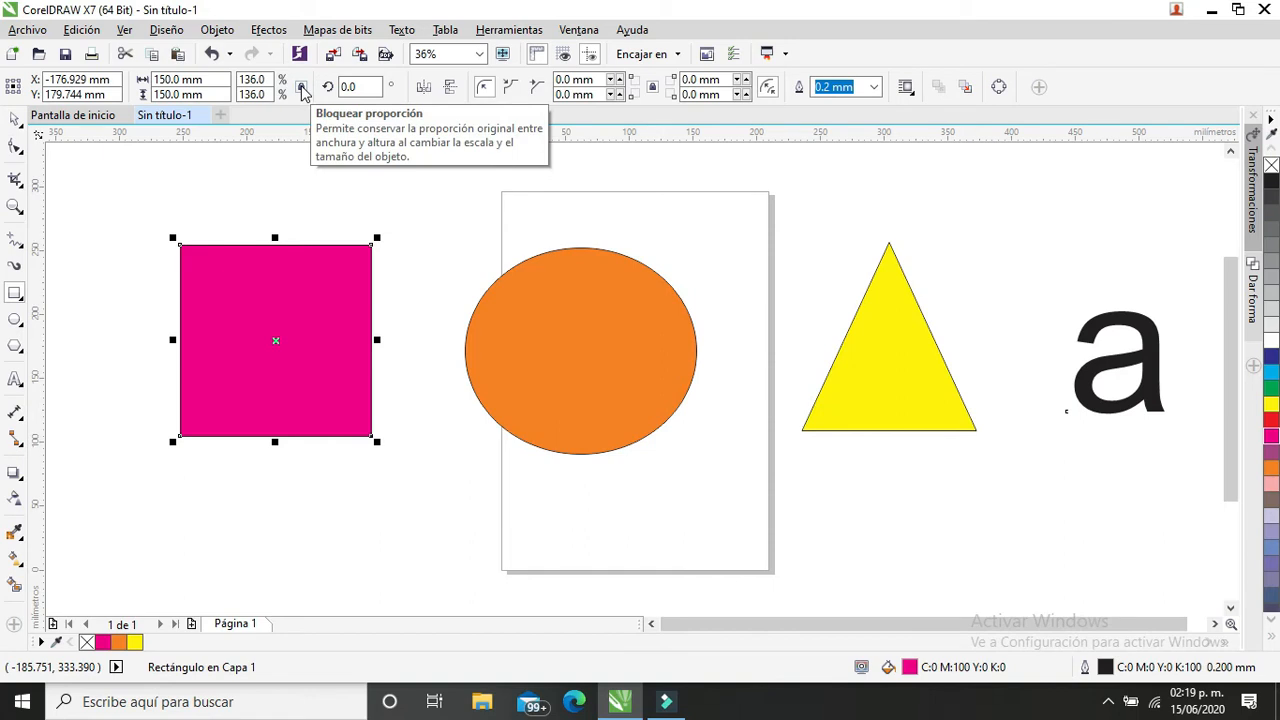
pyautogui.click(213, 55)
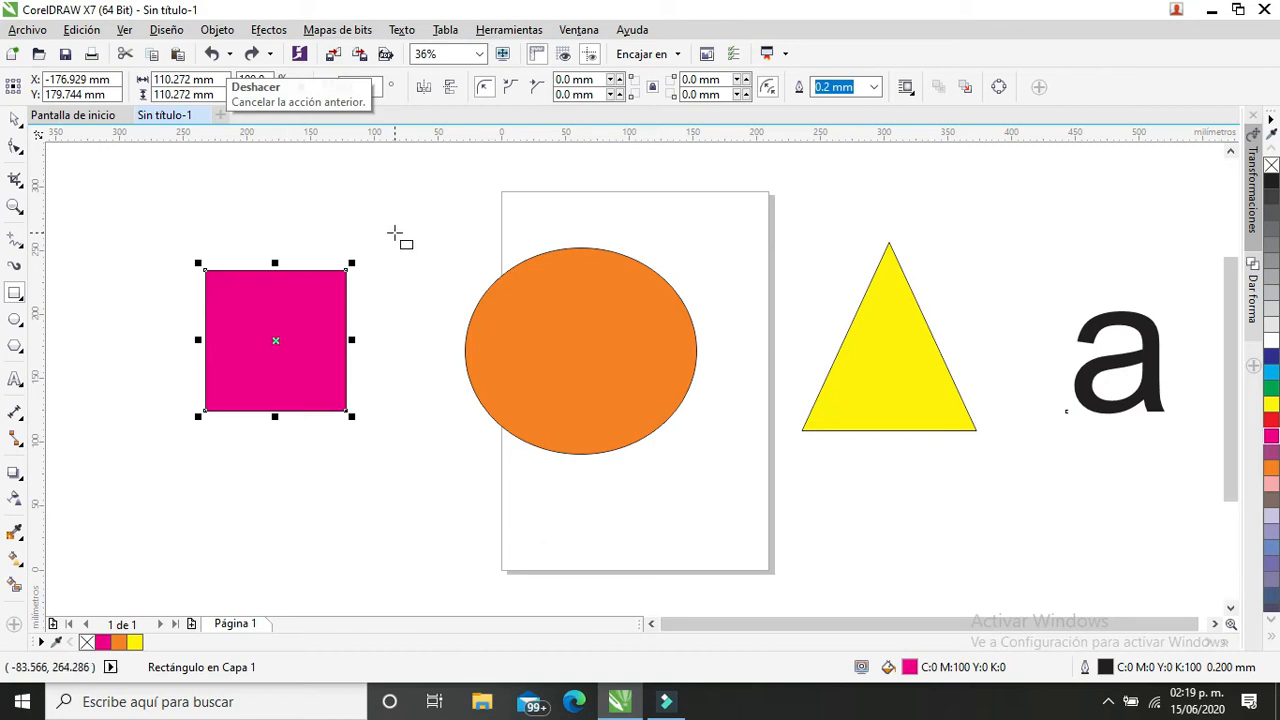
# - Unlock the proportions of the magenta square so its width and height can change independently
pyautogui.click(303, 90)
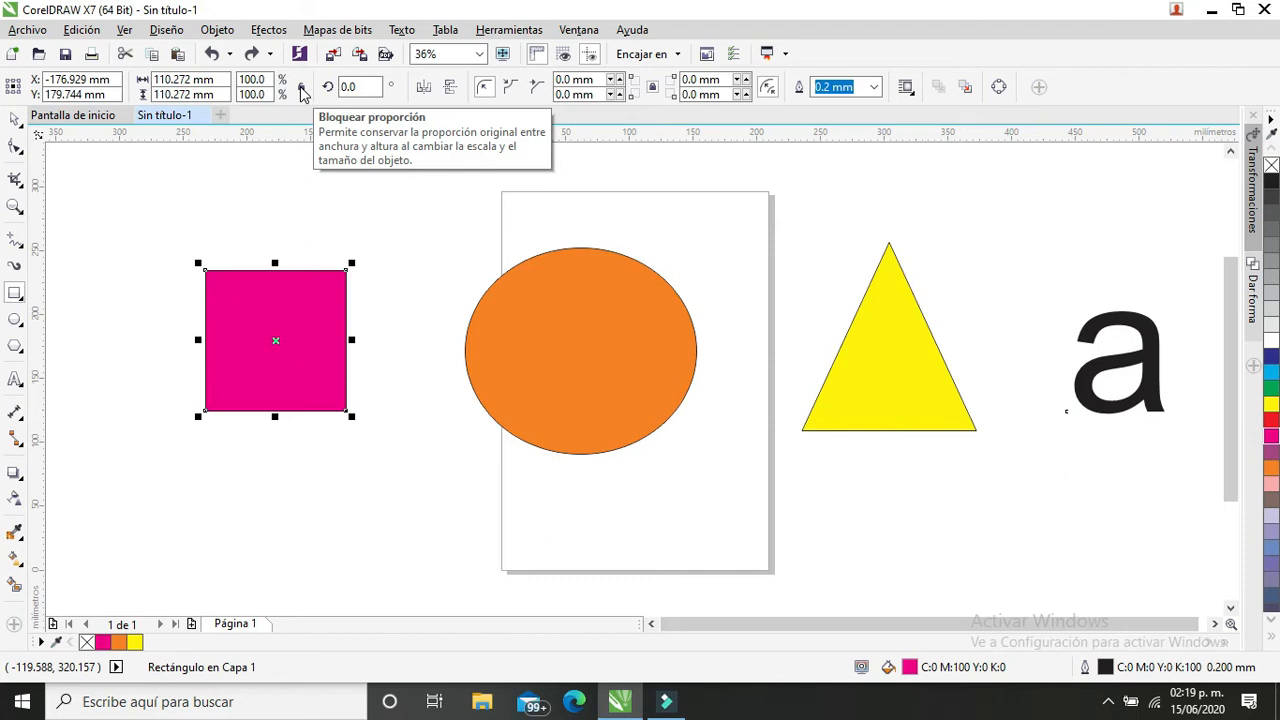
pyautogui.click(304, 91)
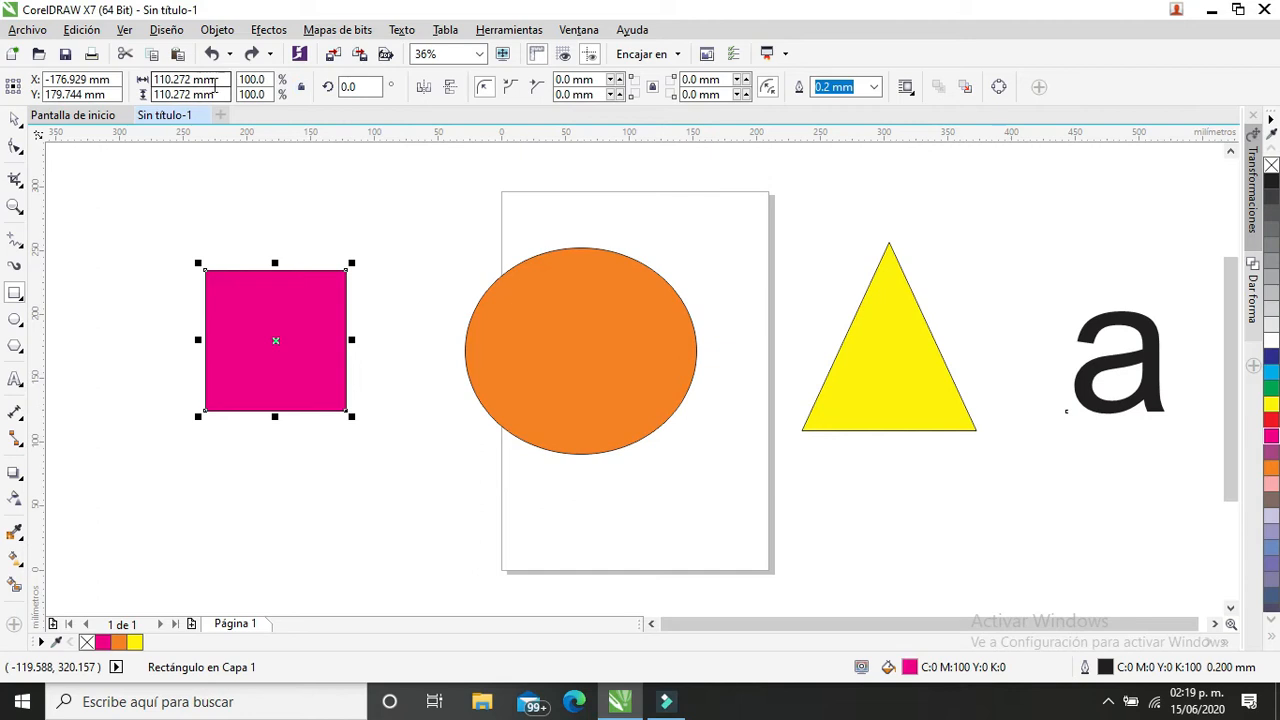
# - Set only the square's width to 150 mm with its proportions unlocked, and undo the change
pyautogui.click(224, 79)
pyautogui.moveTo(224, 79); pyautogui.dragTo(150, 83)
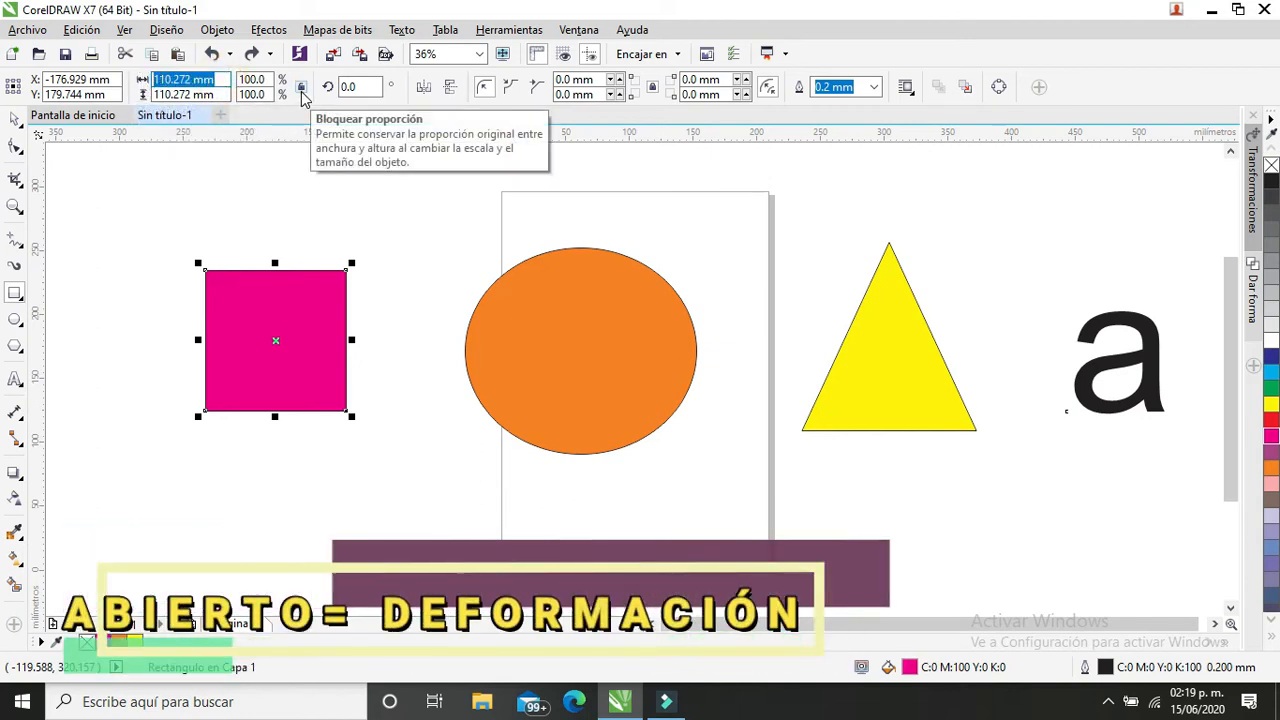
pyautogui.write('1')
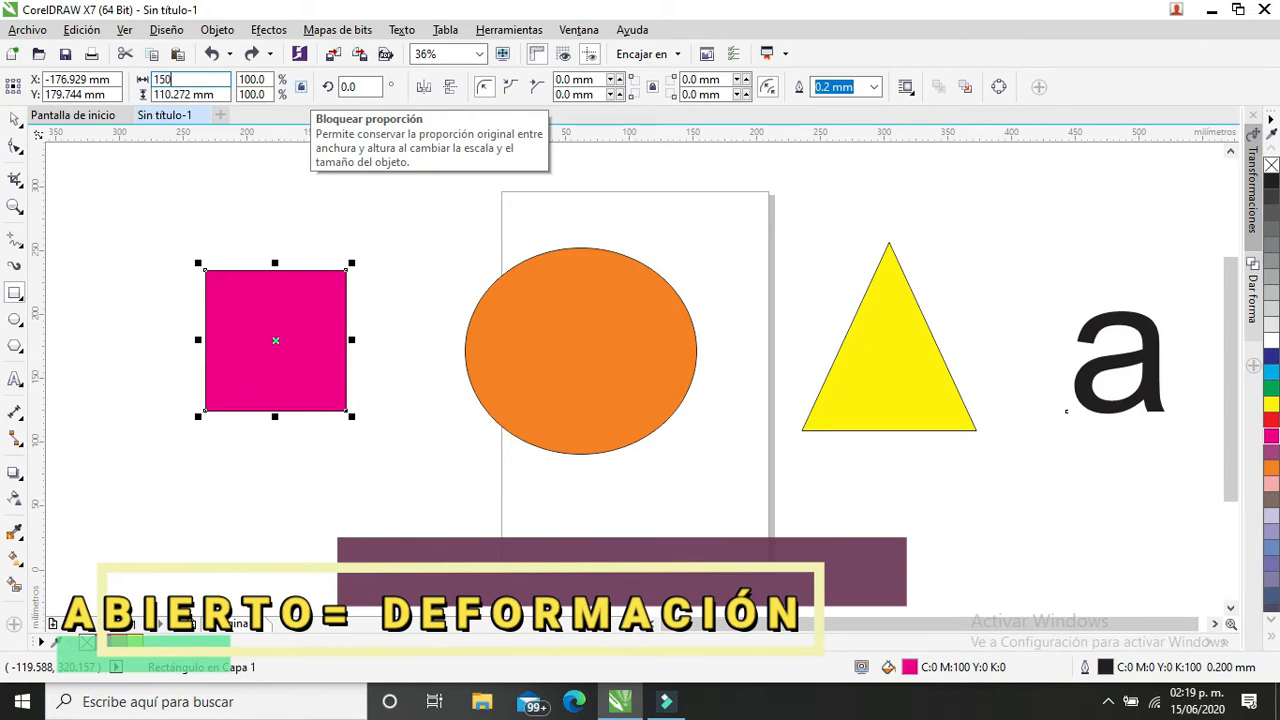
pyautogui.write('50')
pyautogui.press('Return')
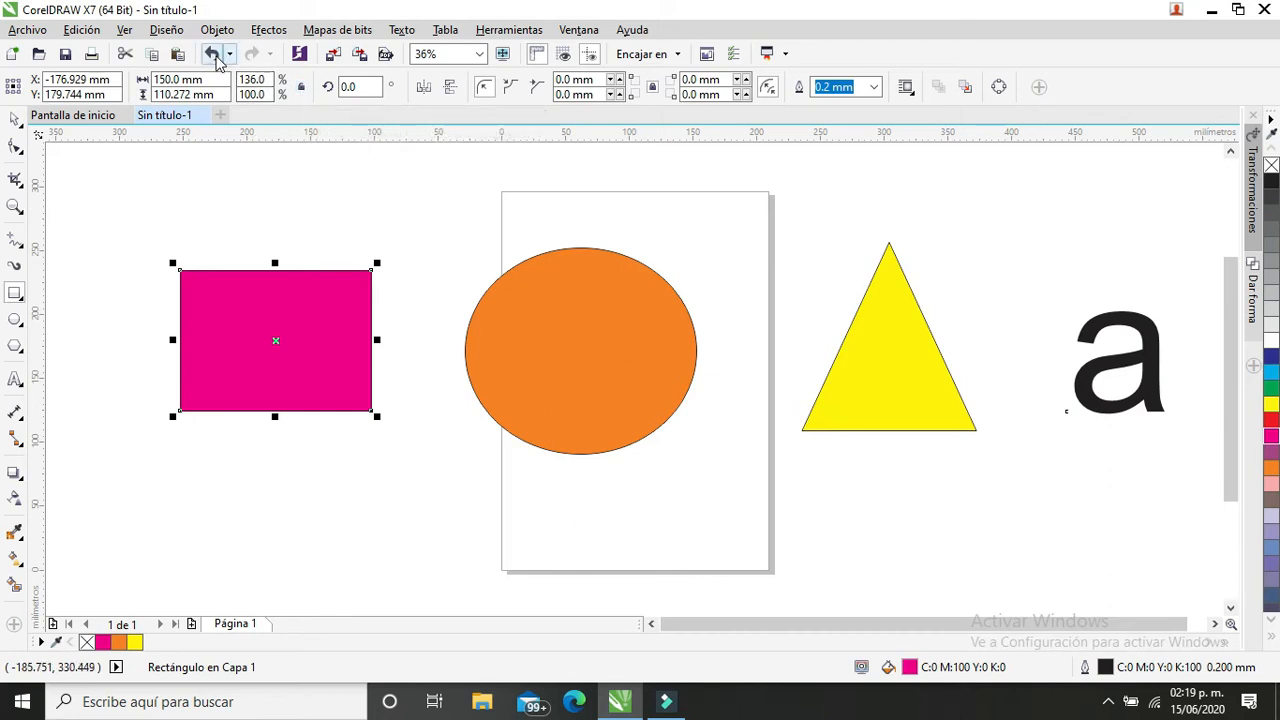
pyautogui.click(215, 56)
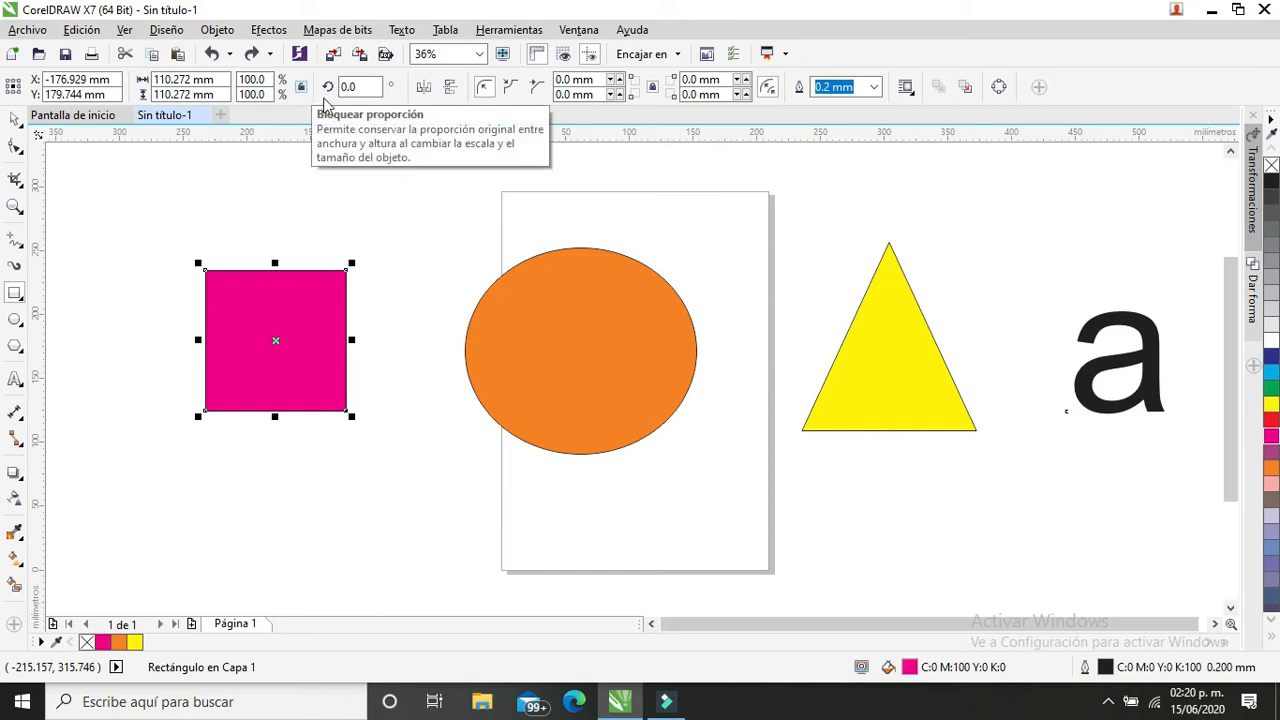
# - Set the width of the letter "a" to 150 mm with its proportions locked, and undo the resize
pyautogui.click(14, 118)
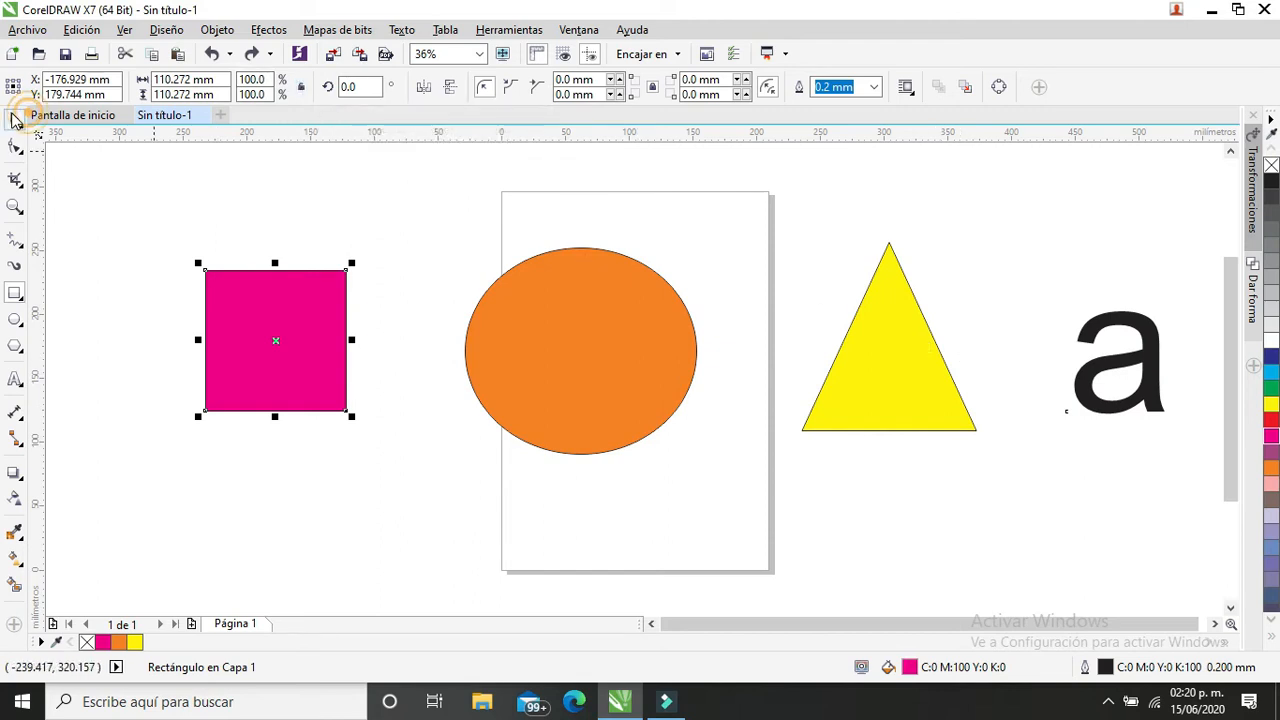
pyautogui.click(1152, 358)
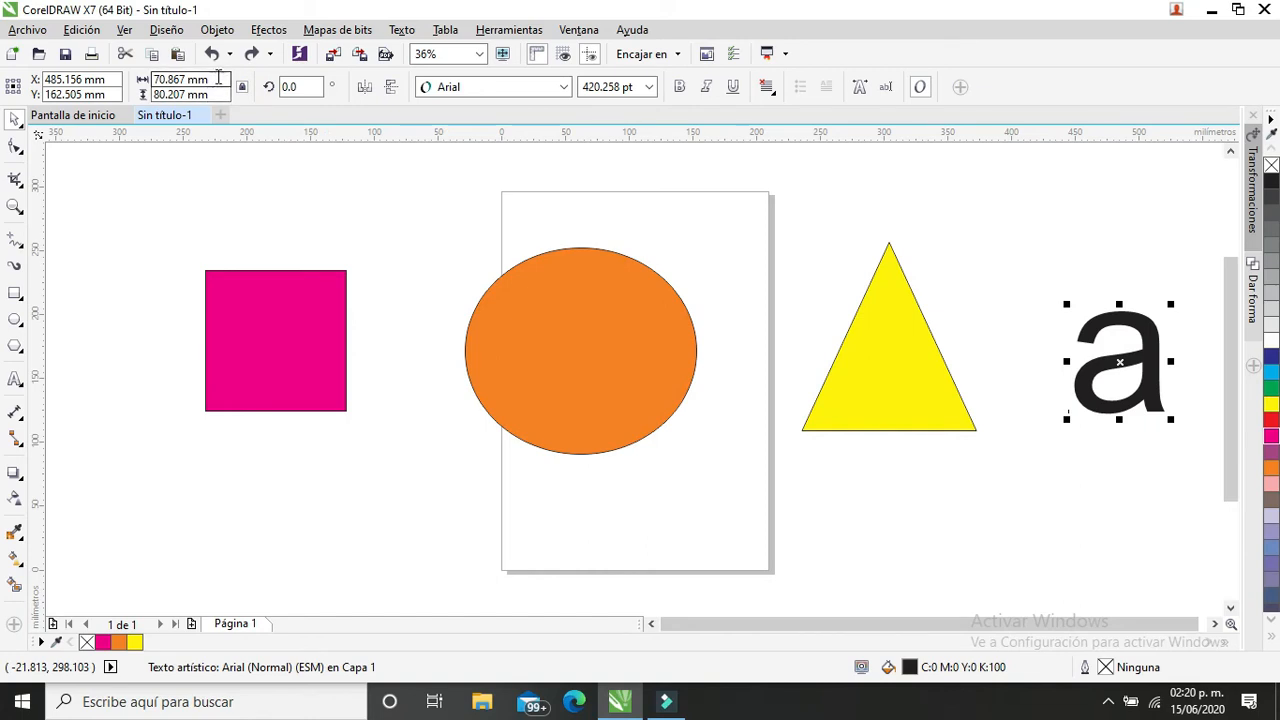
pyautogui.moveTo(216, 80); pyautogui.dragTo(144, 76)
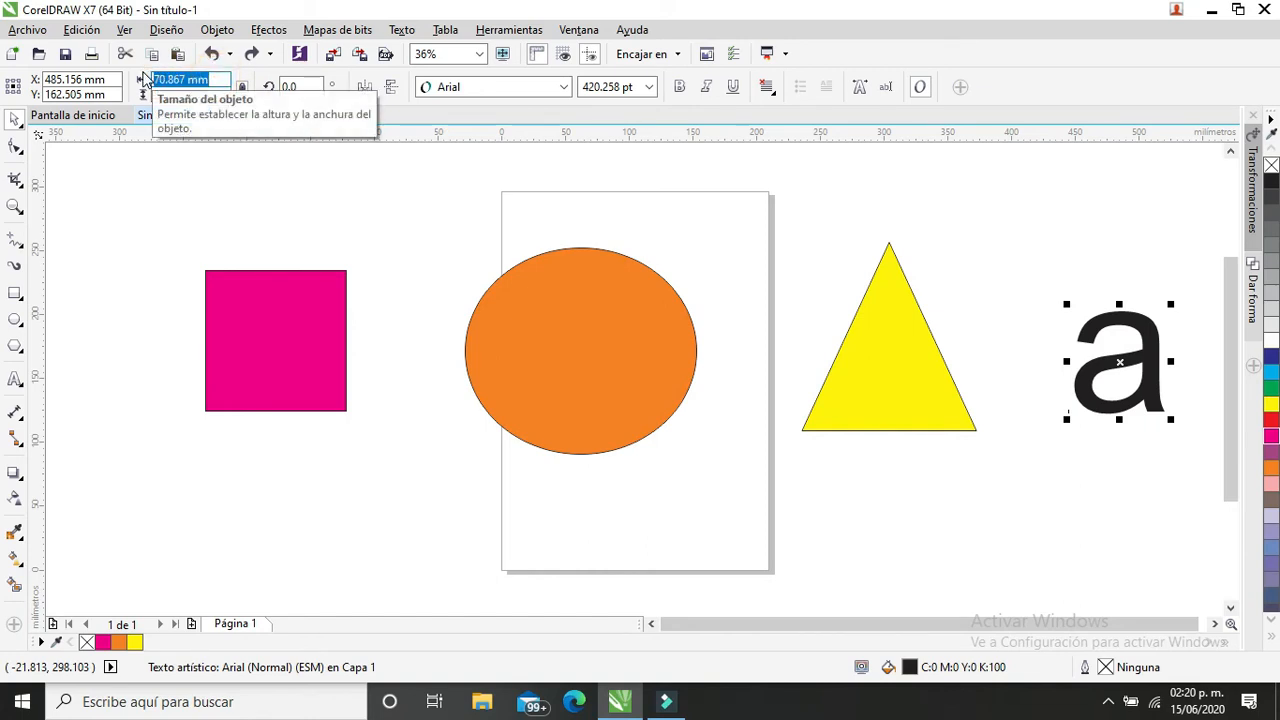
pyautogui.write('150')
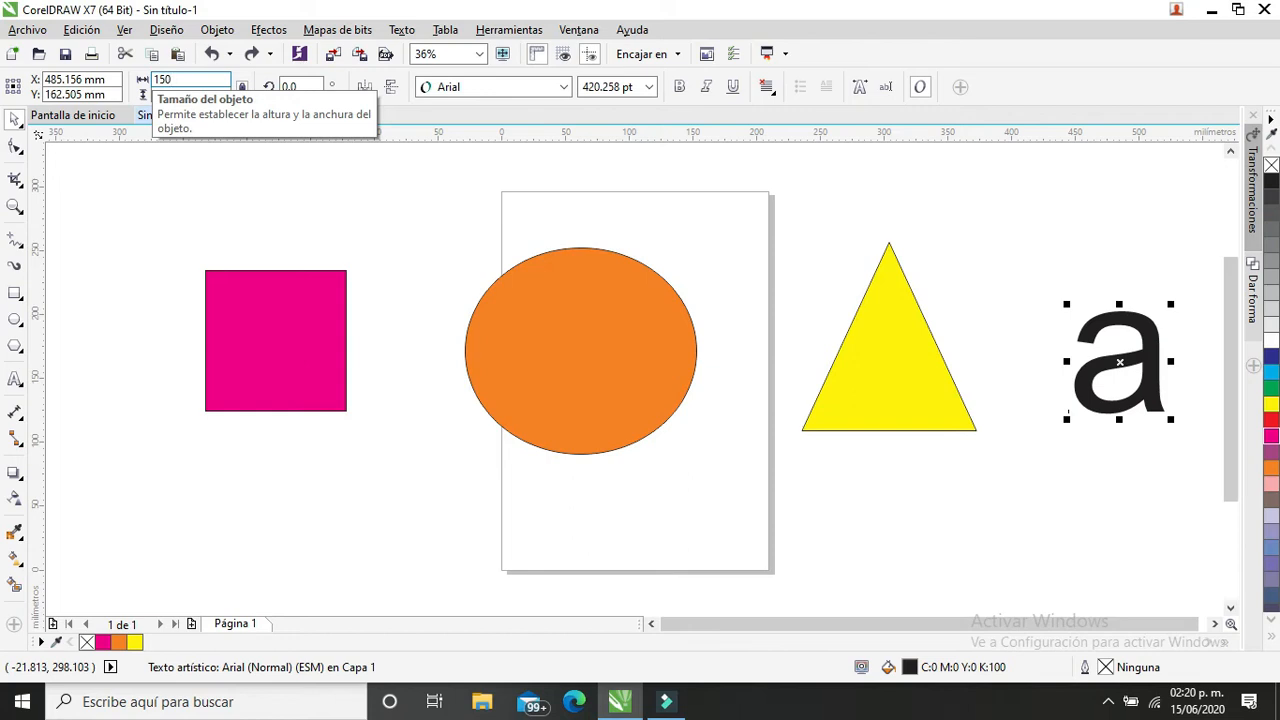
pyautogui.press('Return')
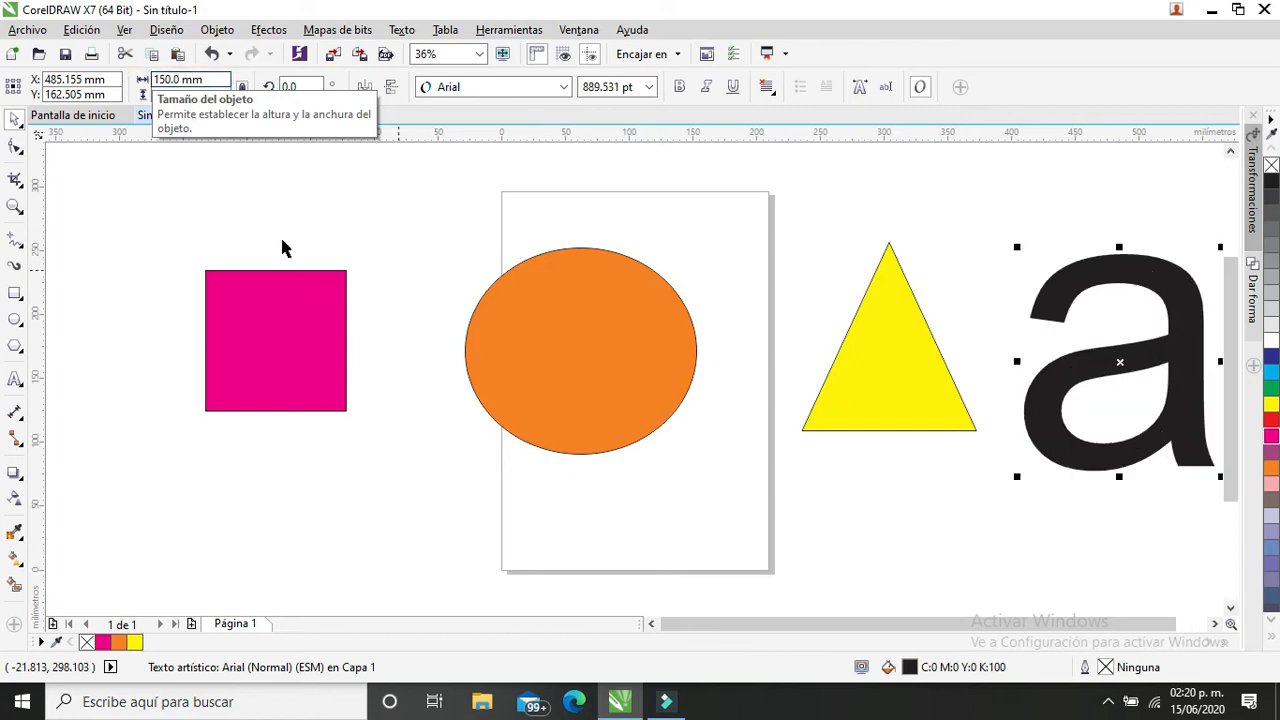
pyautogui.click(223, 206)
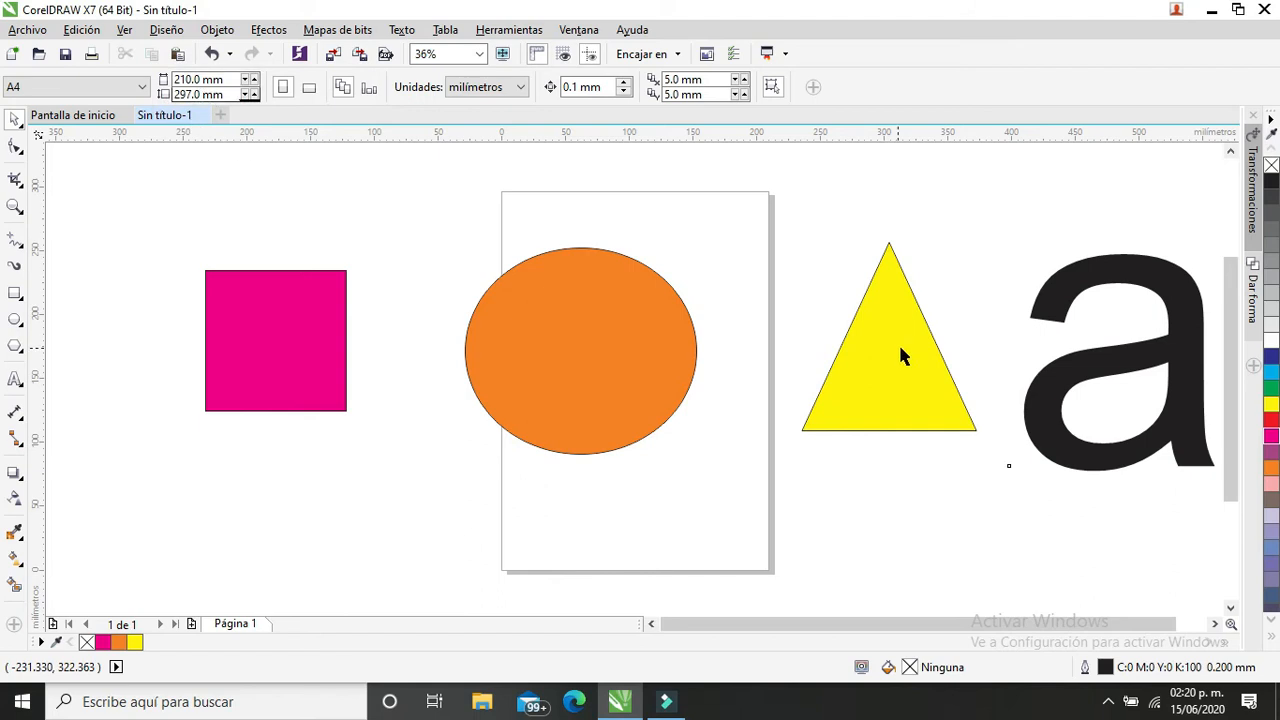
pyautogui.click(1069, 298)
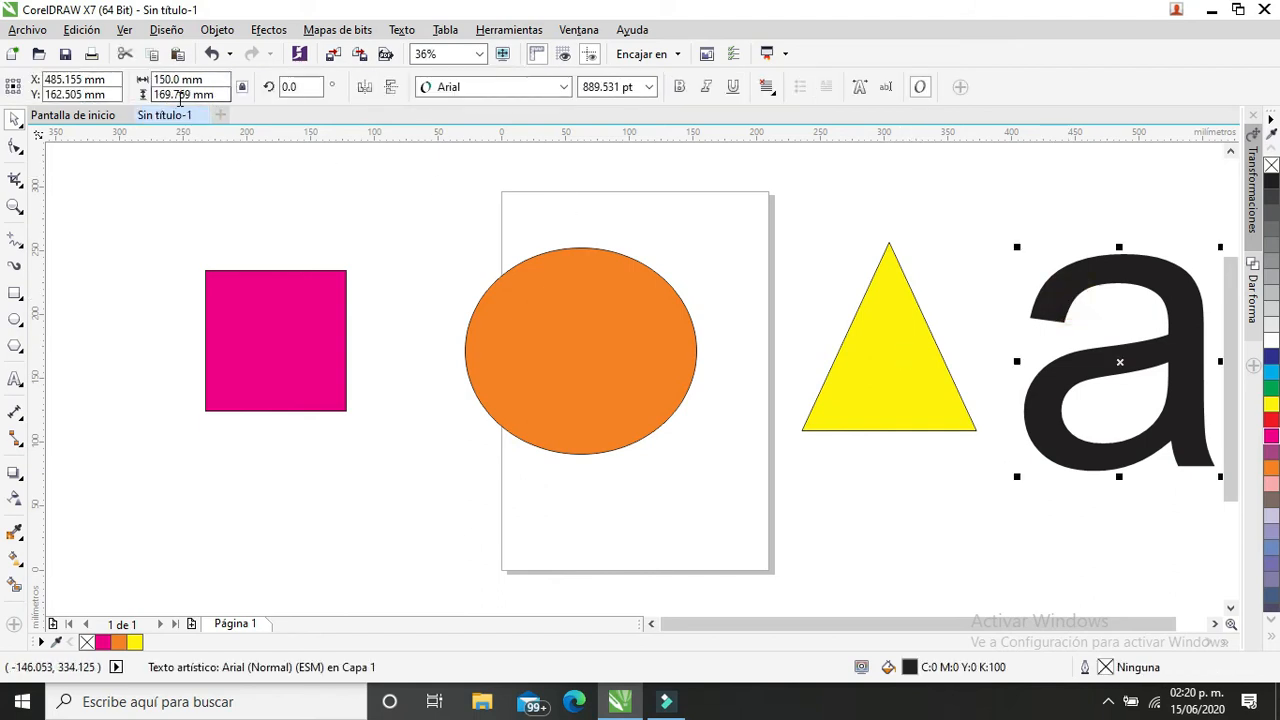
pyautogui.moveTo(937, 622); pyautogui.dragTo(960, 623)
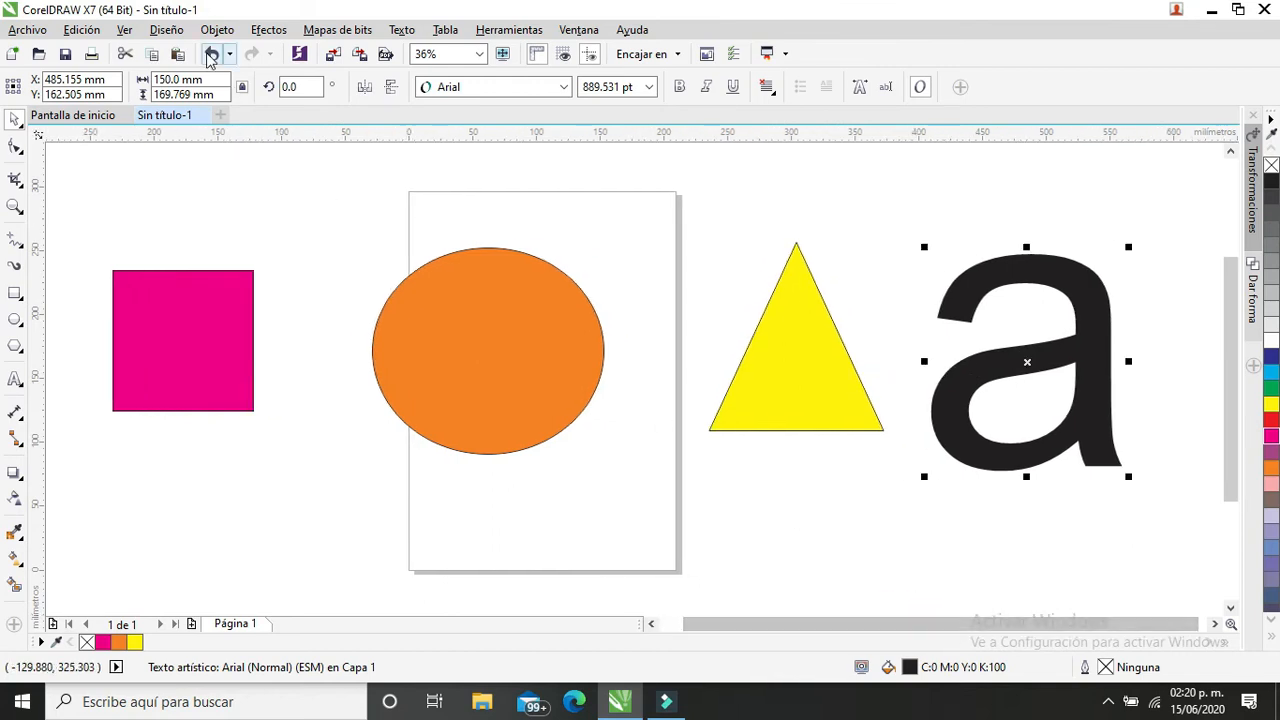
pyautogui.click(211, 55)
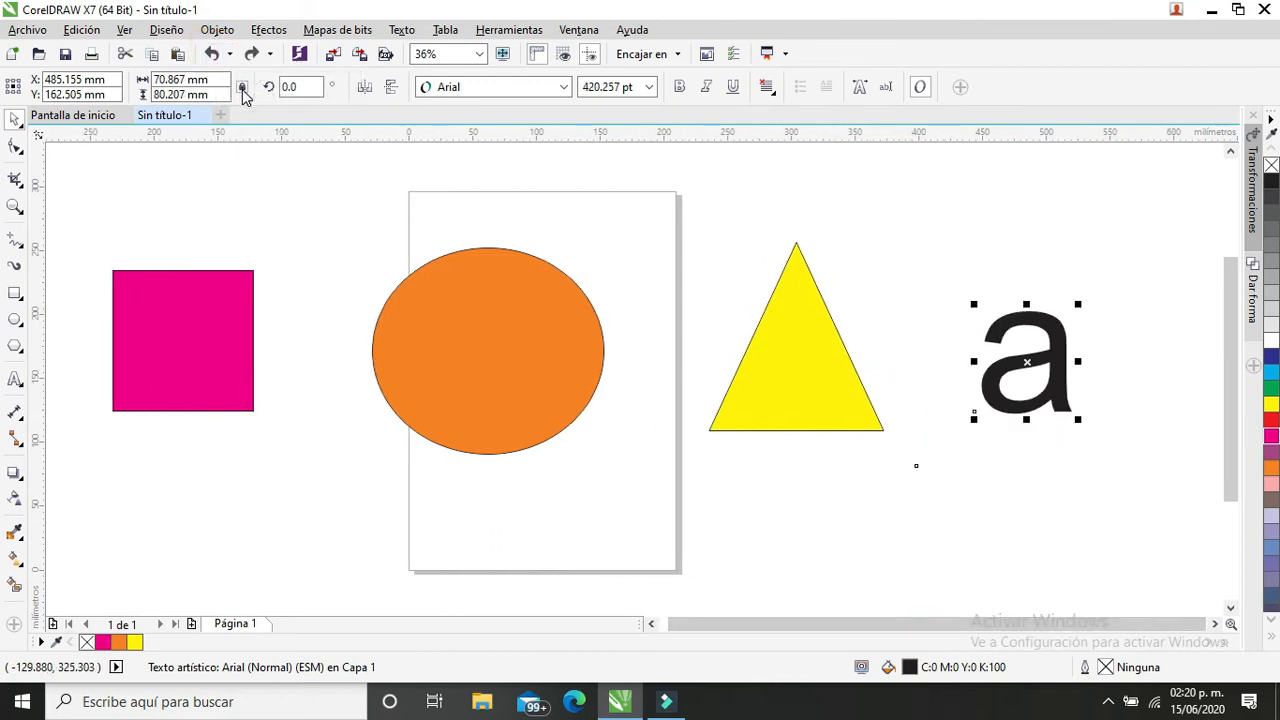
# - Set only the width of the letter "a" to 150 mm with its proportions unlocked, and undo the change
pyautogui.moveTo(210, 80); pyautogui.dragTo(133, 85)
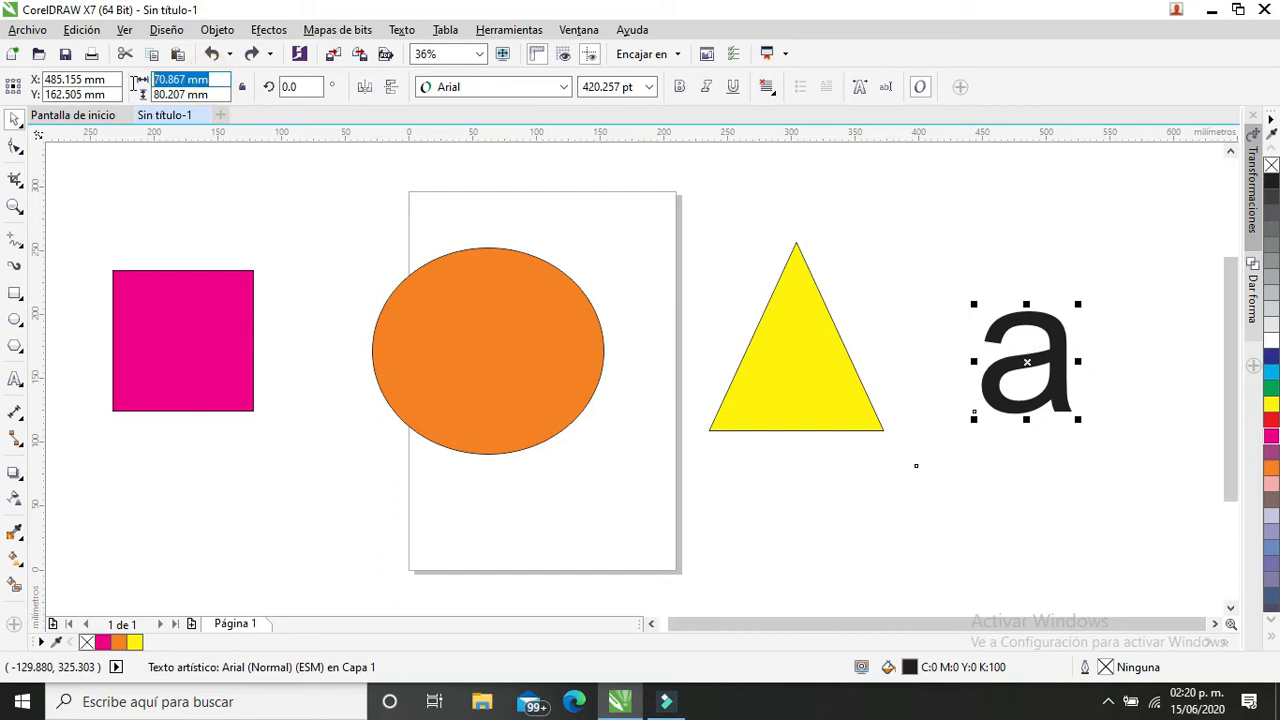
pyautogui.write('150')
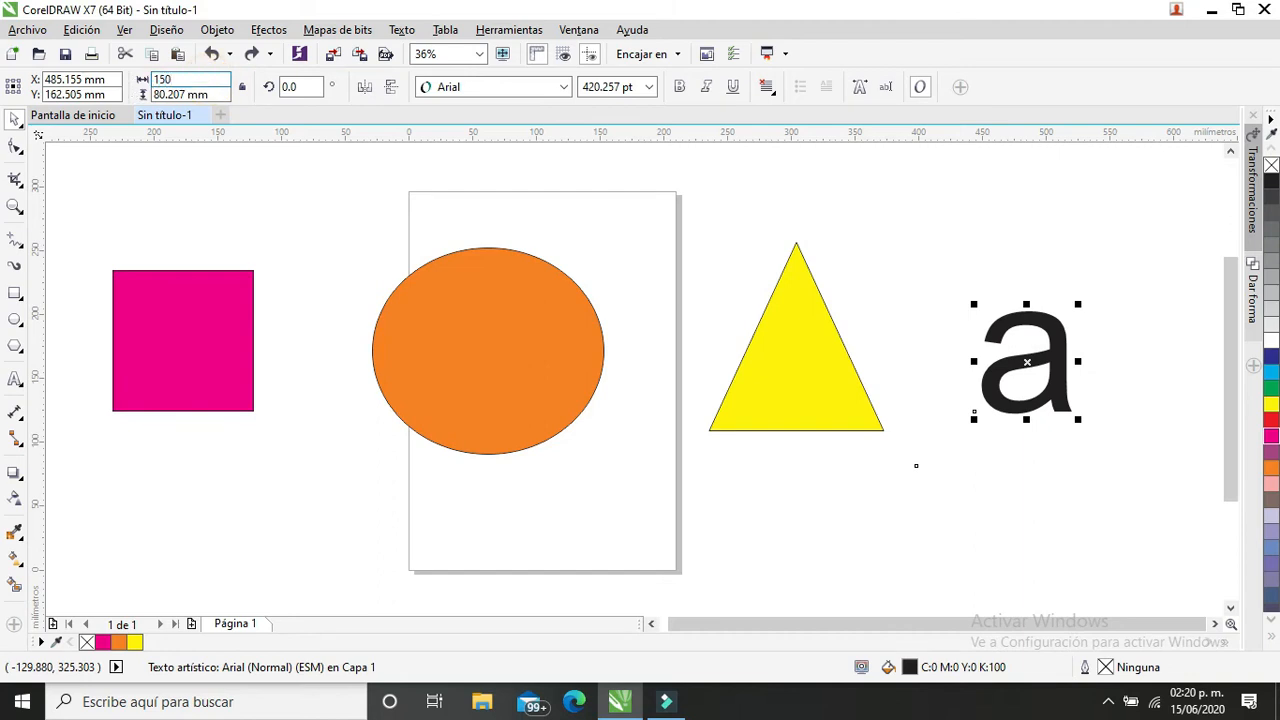
pyautogui.press('Return')
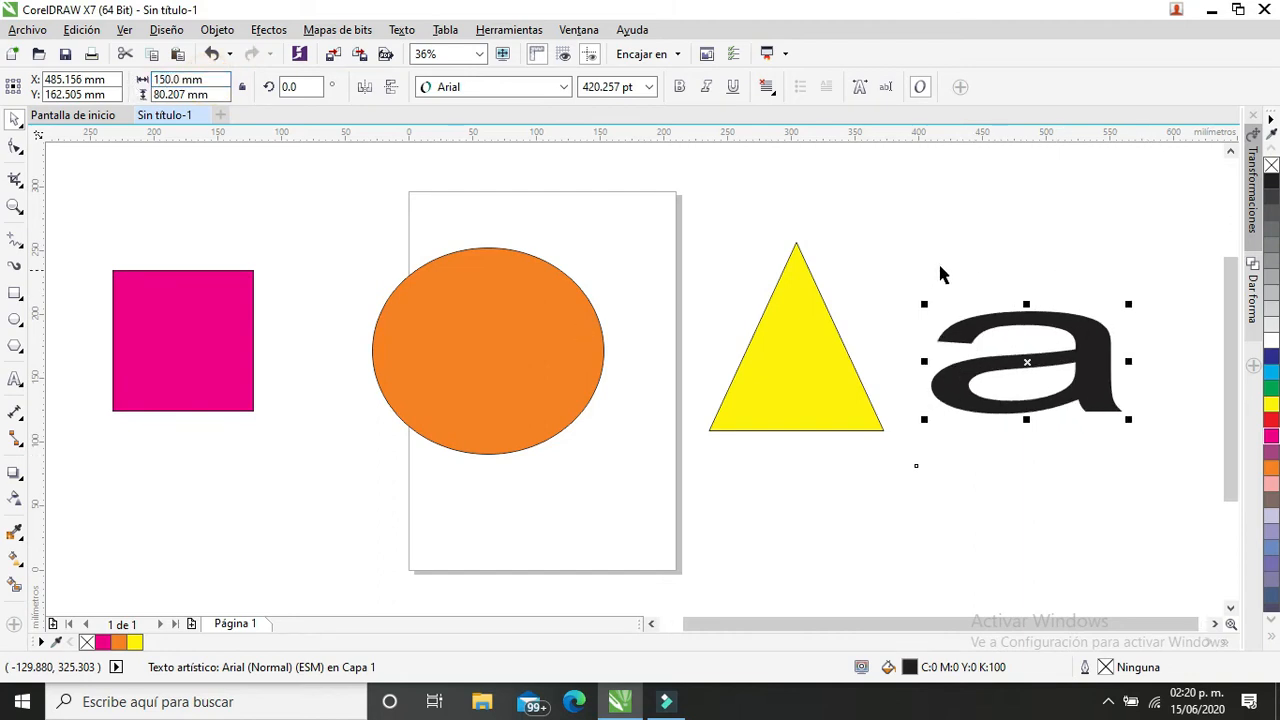
pyautogui.click(213, 56)
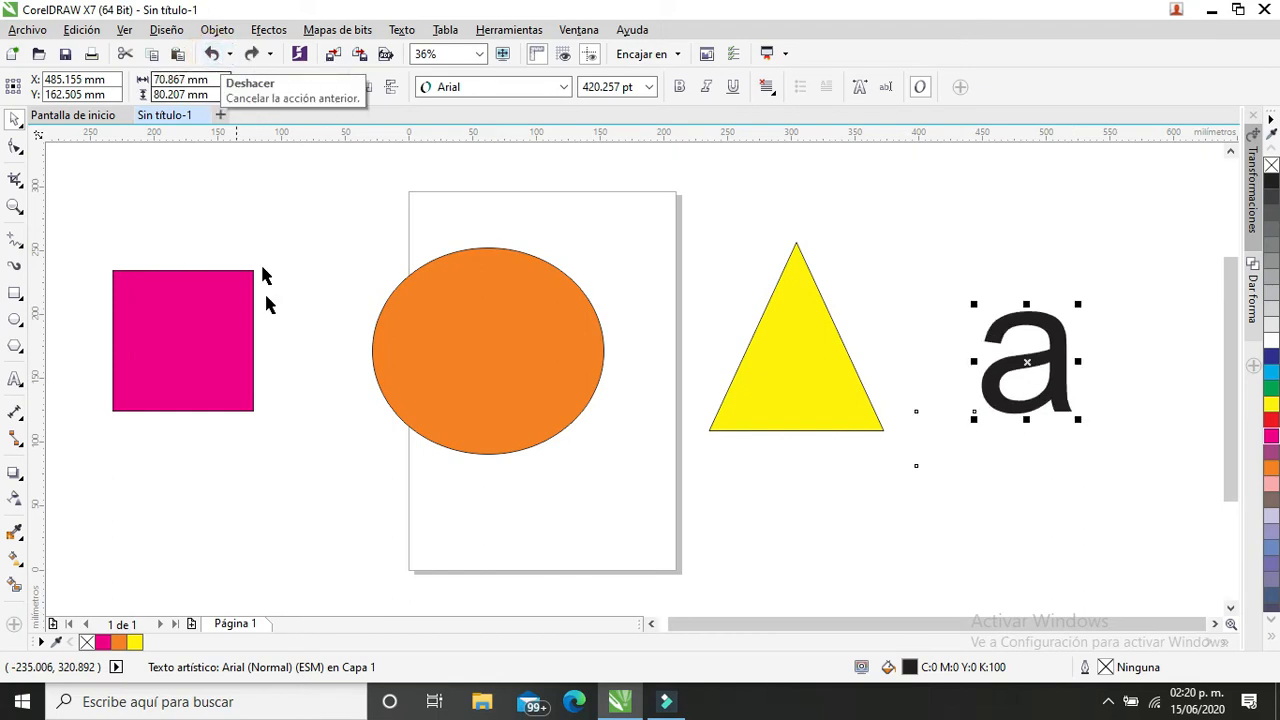
# - Stretch the magenta square freehand to about 179 mm wide and squash it to about 37 mm high, and undo both changes
pyautogui.click(178, 343)
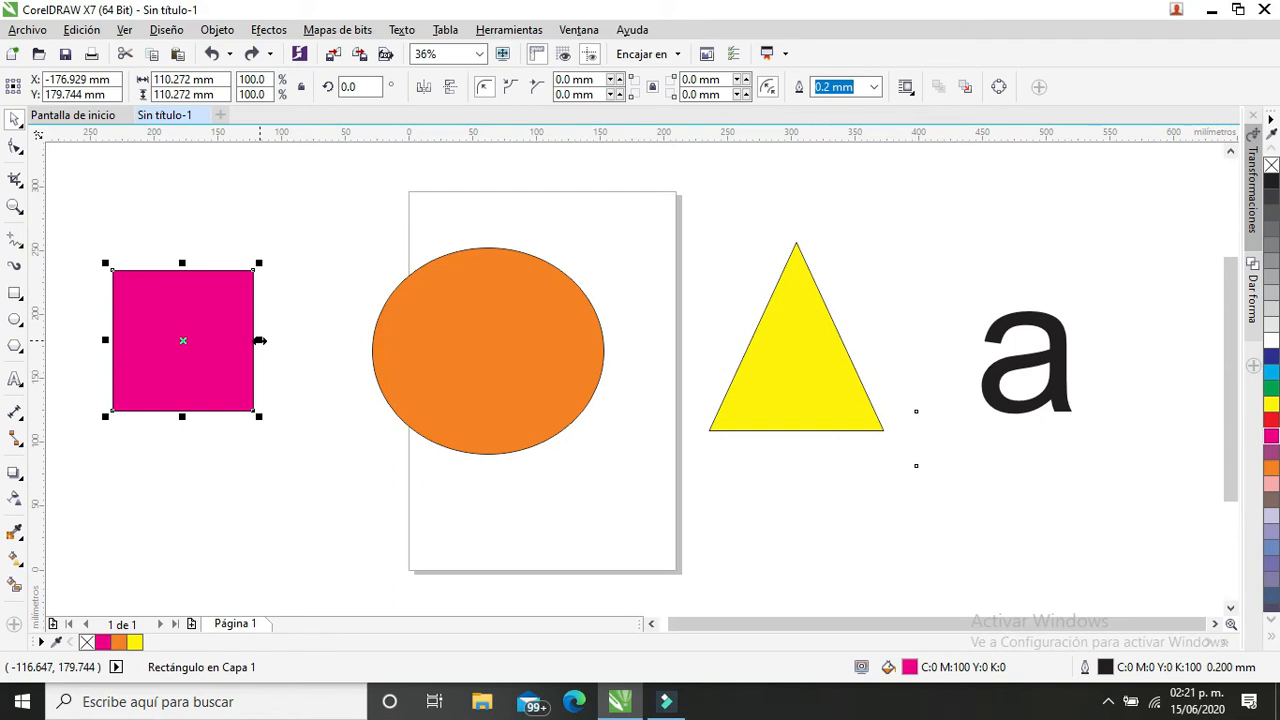
pyautogui.moveTo(259, 341); pyautogui.dragTo(343, 340)
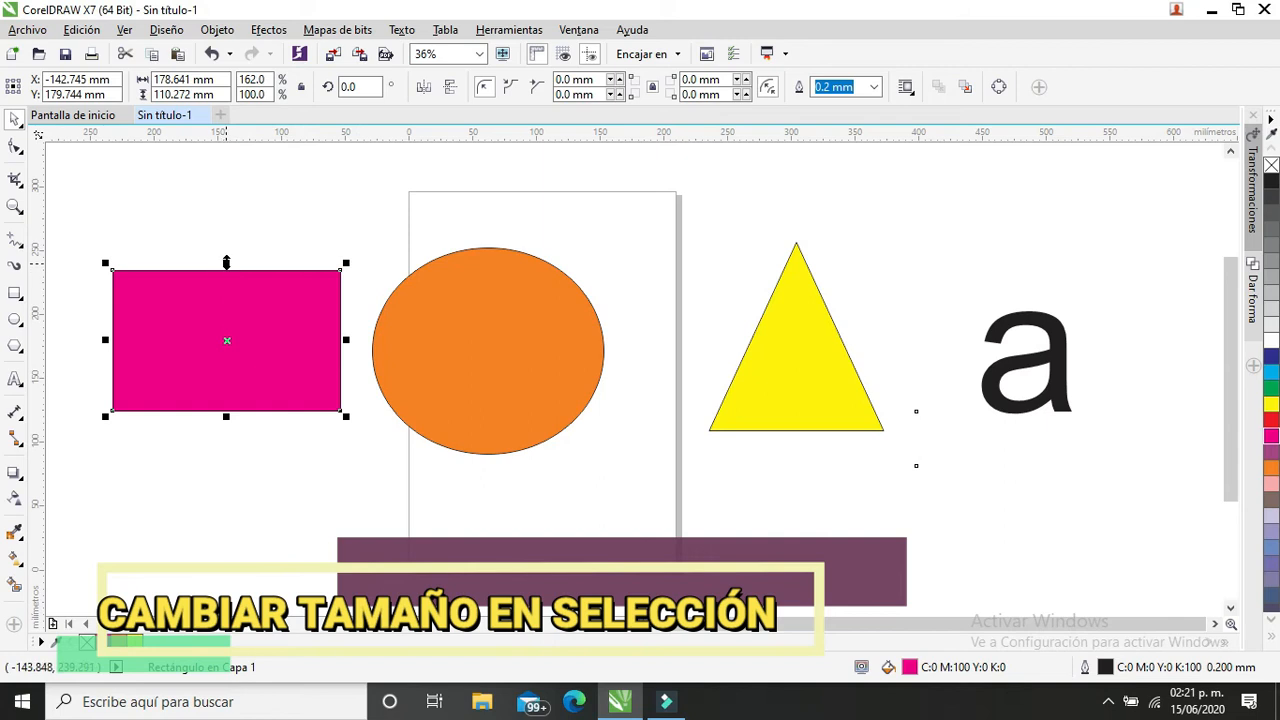
pyautogui.moveTo(226, 262); pyautogui.dragTo(224, 363)
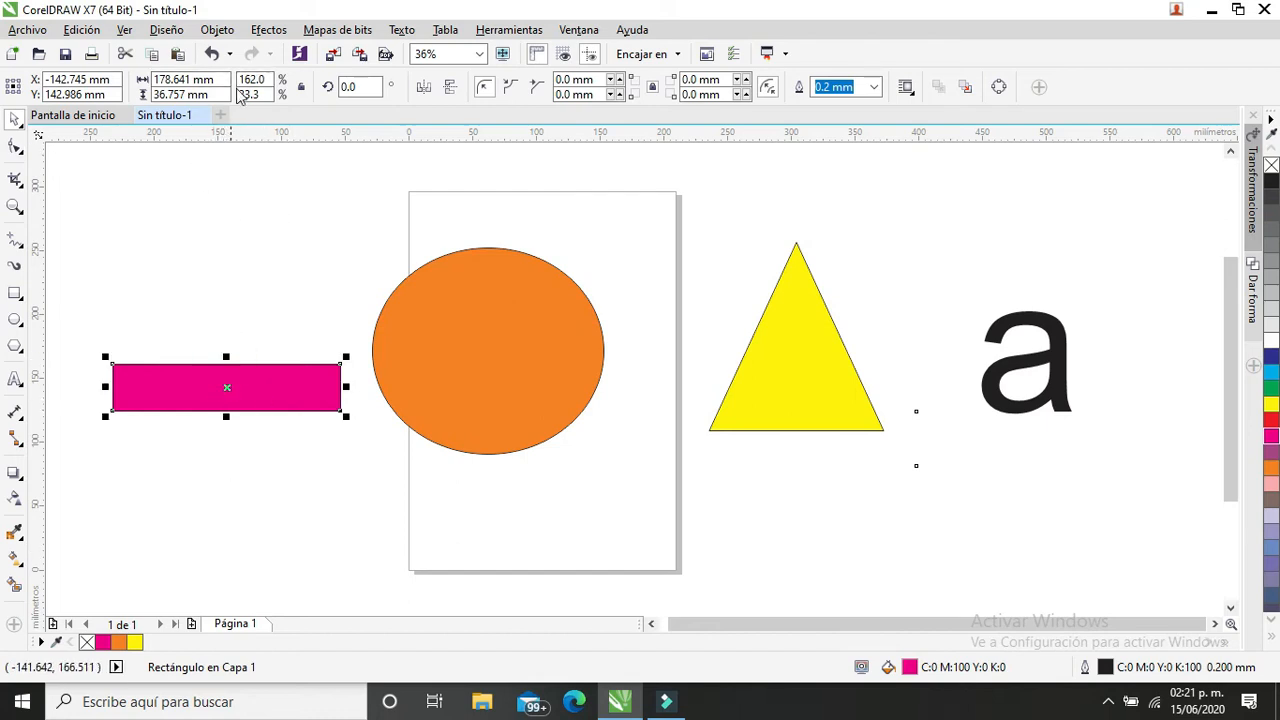
pyautogui.click(212, 53)
pyautogui.click(212, 53)
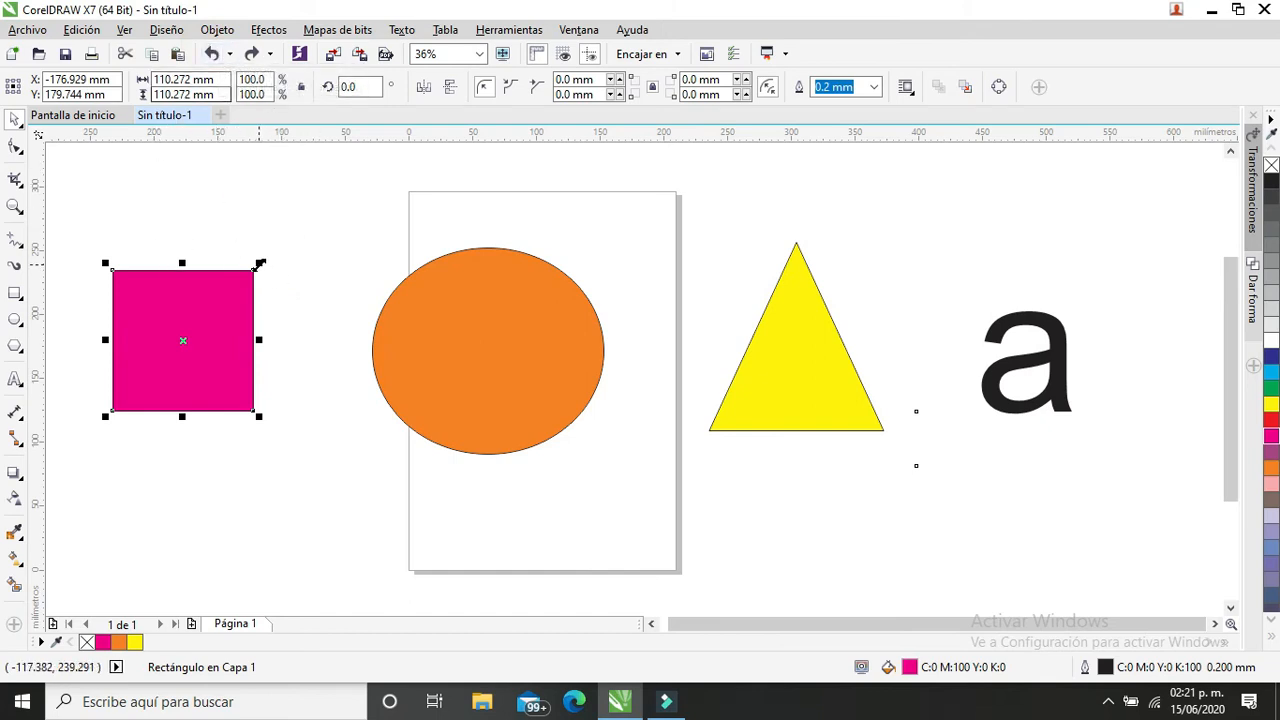
# - Enlarge the magenta square proportionally from its upper right corner to about 172 mm per side
pyautogui.moveTo(260, 263); pyautogui.dragTo(388, 193)
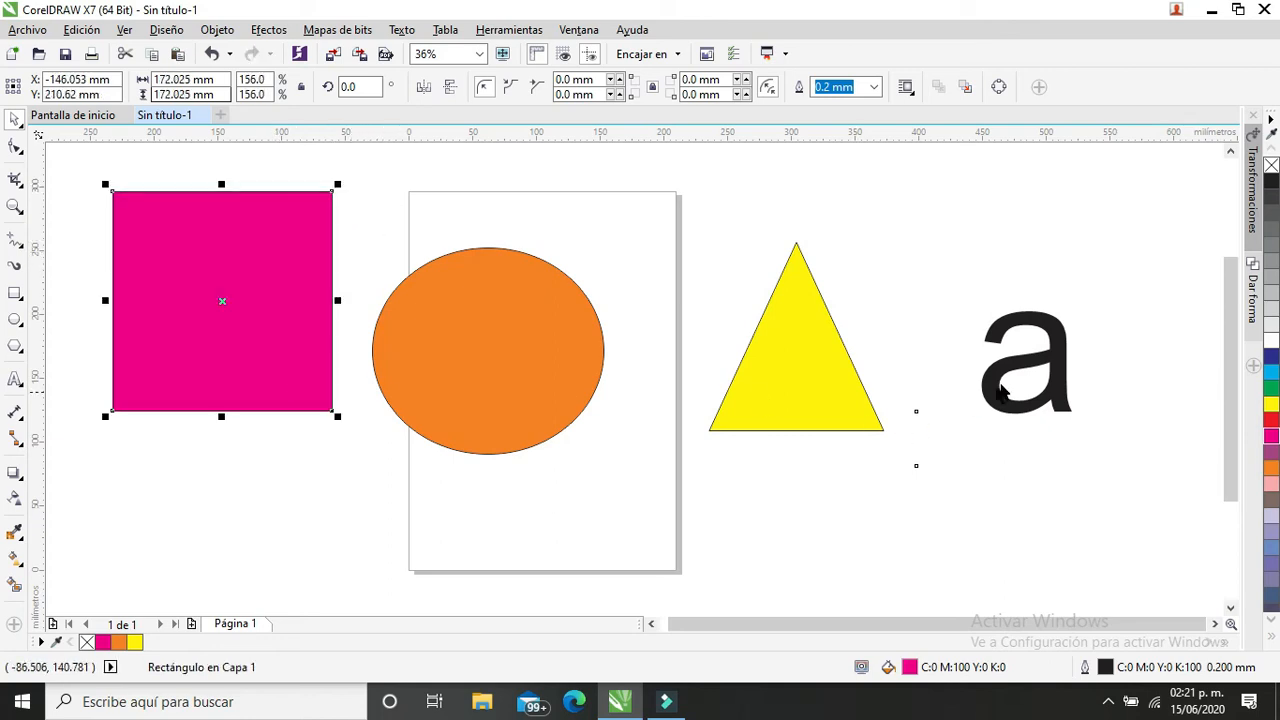
# - Stretch the letter "a" freehand to about 139 mm wide and about 229 mm high, and undo both changes
pyautogui.click(1003, 391)
pyautogui.click(1033, 364)
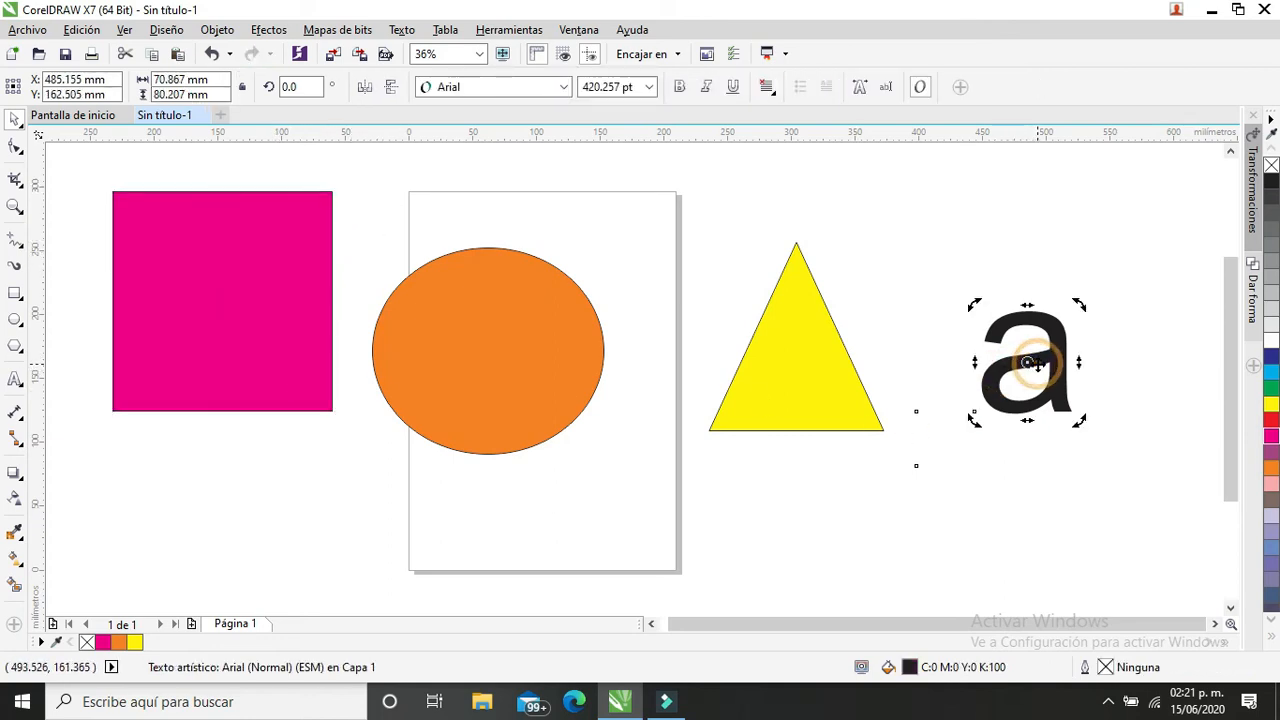
pyautogui.click(1044, 345)
pyautogui.click(1043, 330)
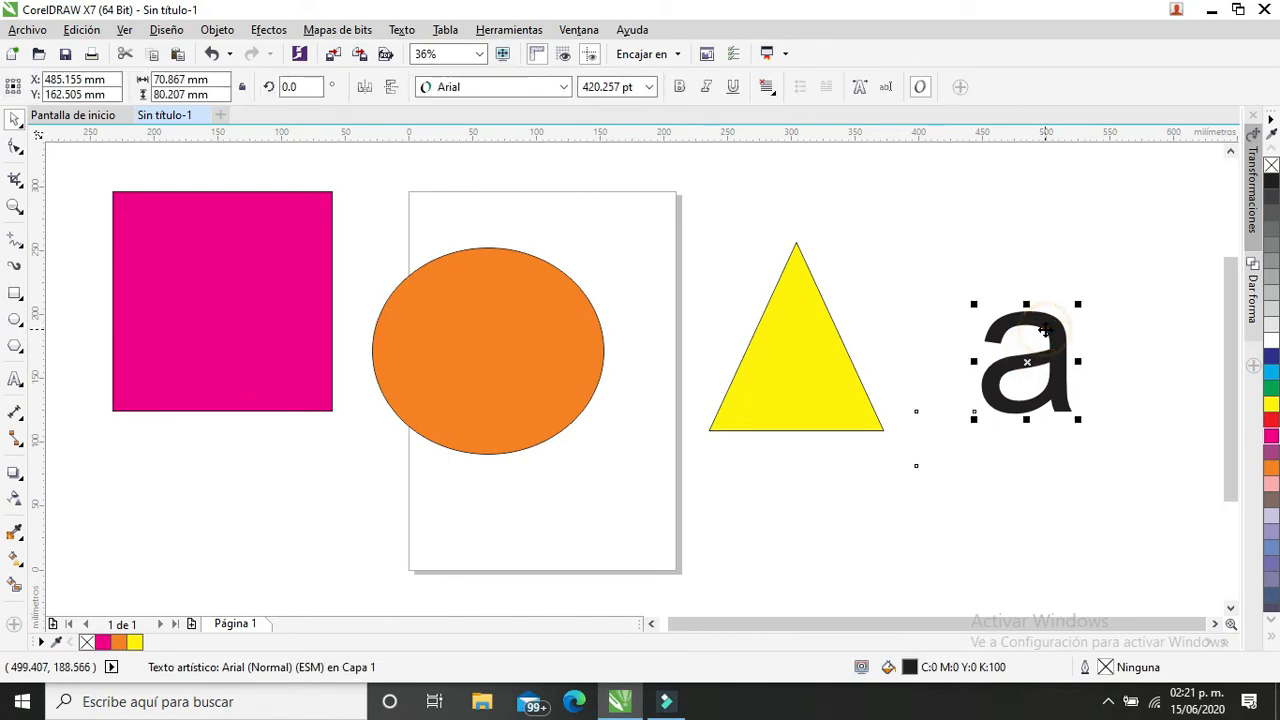
pyautogui.moveTo(1081, 361); pyautogui.dragTo(1165, 361)
pyautogui.moveTo(1070, 305); pyautogui.dragTo(1079, 193)
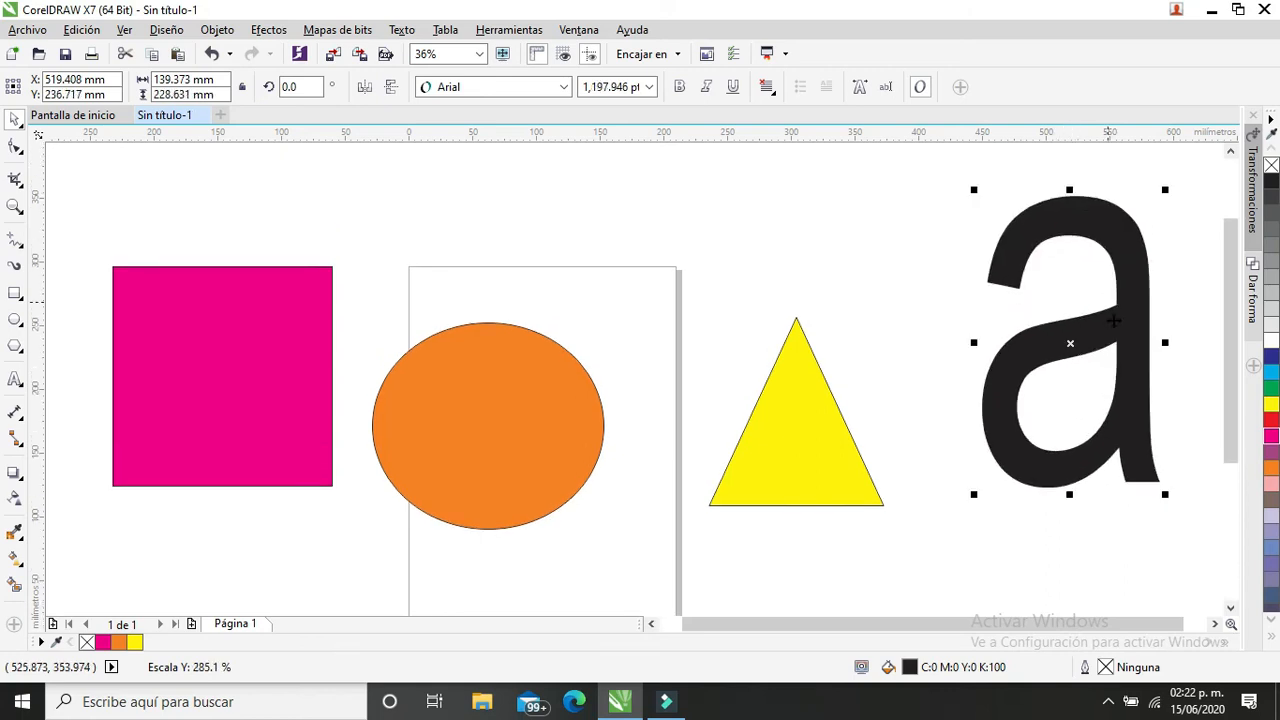
pyautogui.click(212, 54)
pyautogui.click(212, 54)
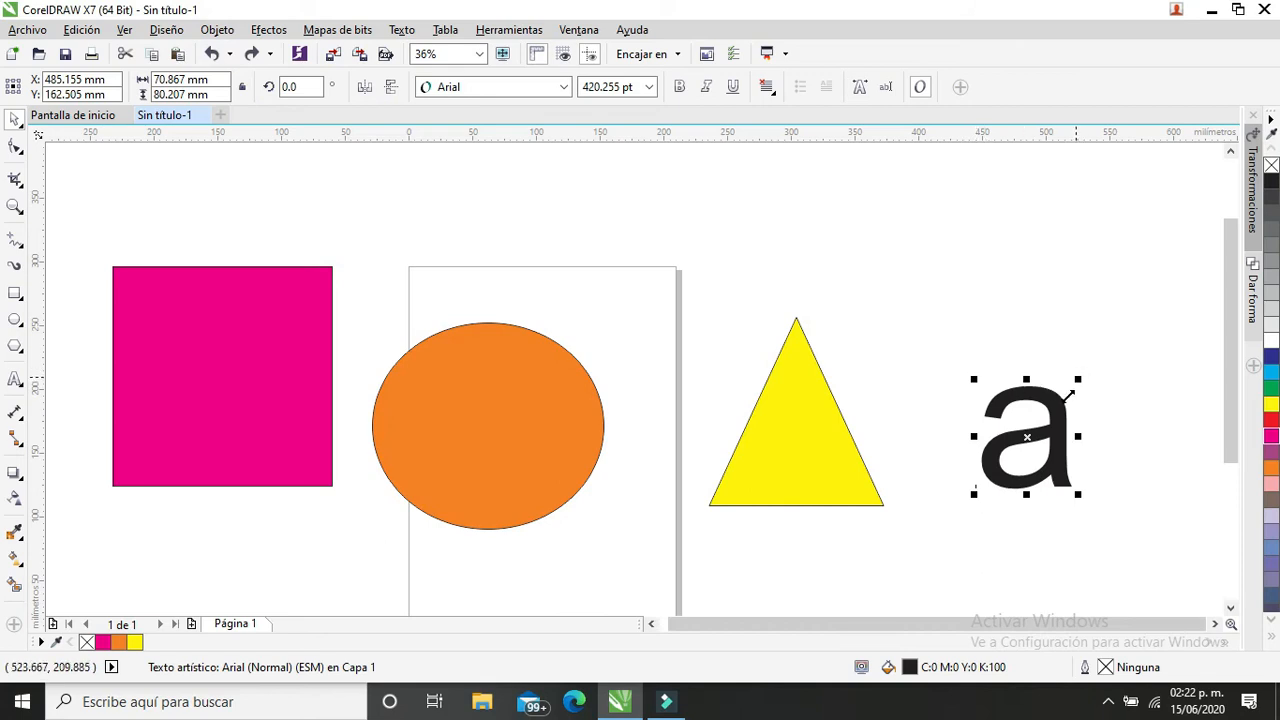
# - Enlarge the letter "a" proportionally from its lower left corner to about 145 by 165 mm and move it up beside the triangle
pyautogui.moveTo(974, 494); pyautogui.dragTo(879, 548)
pyautogui.moveTo(1005, 443); pyautogui.dragTo(1050, 360)
pyautogui.click(954, 518)
pyautogui.click(1000, 354)
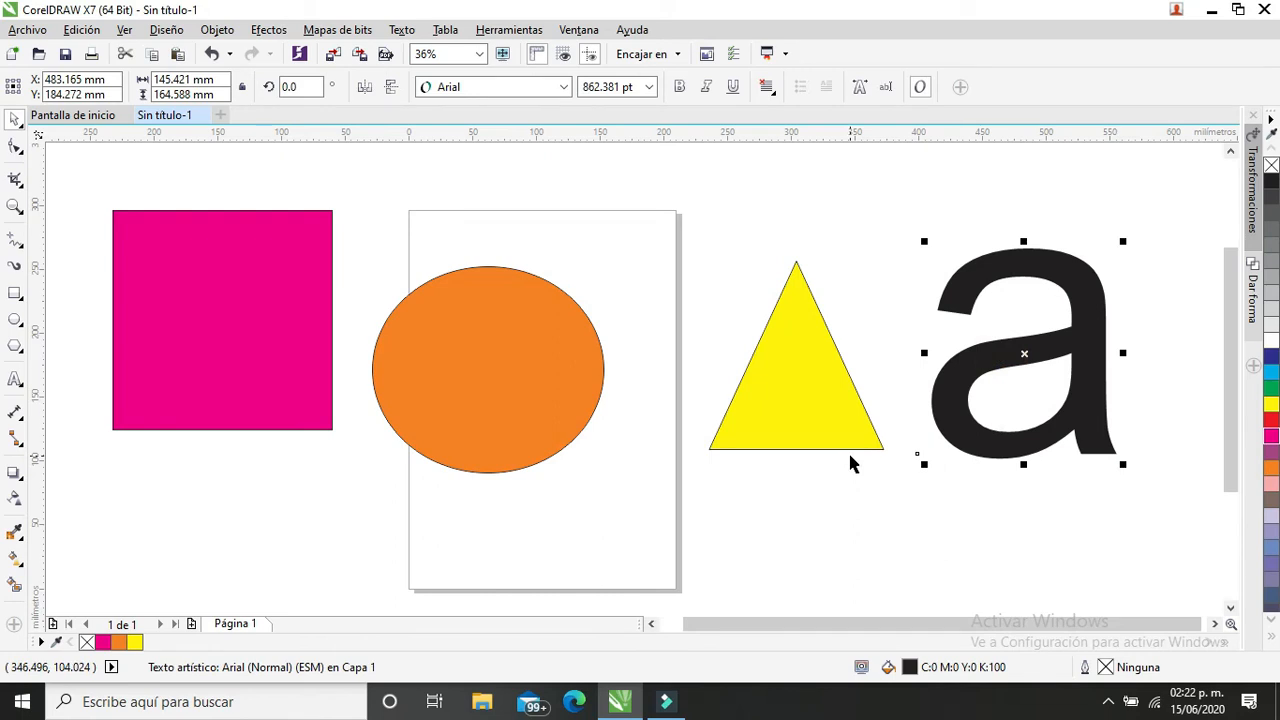
# - Reposition the magenta square, orange ellipse, yellow triangle and letter "a" into an evenly aligned horizontal row
pyautogui.click(298, 314)
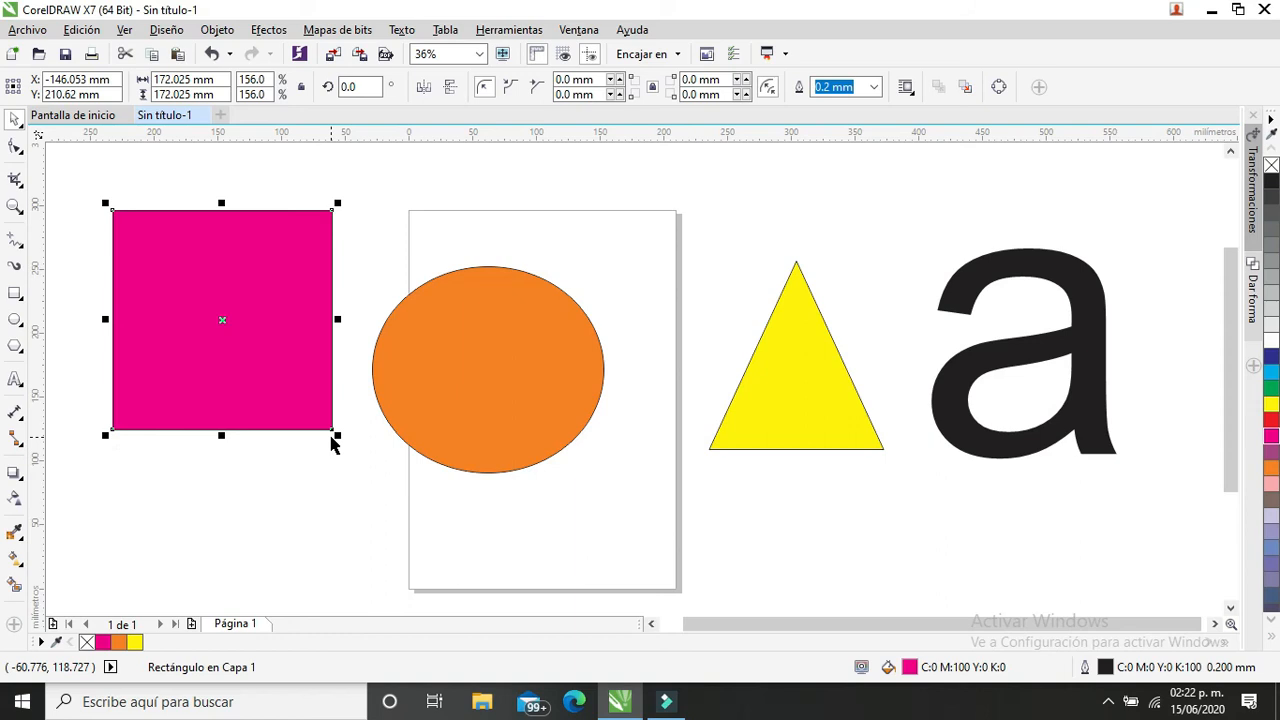
pyautogui.click(484, 346)
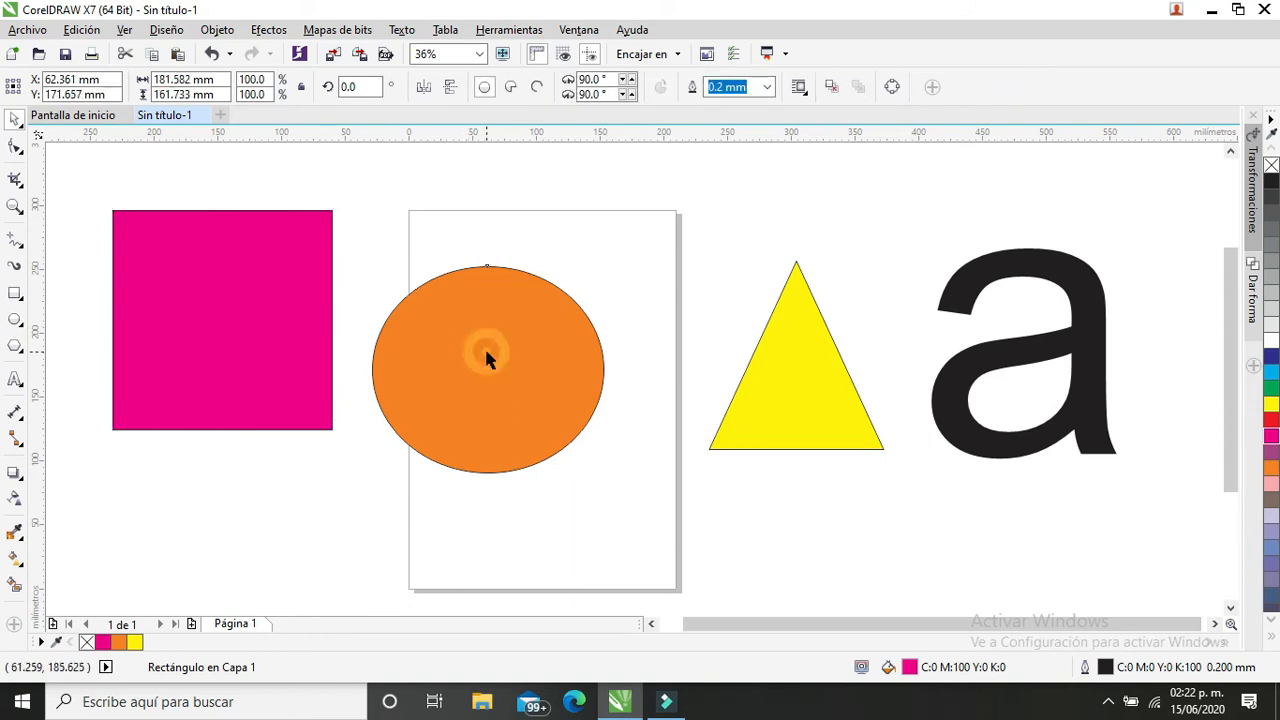
pyautogui.moveTo(491, 346); pyautogui.dragTo(506, 331)
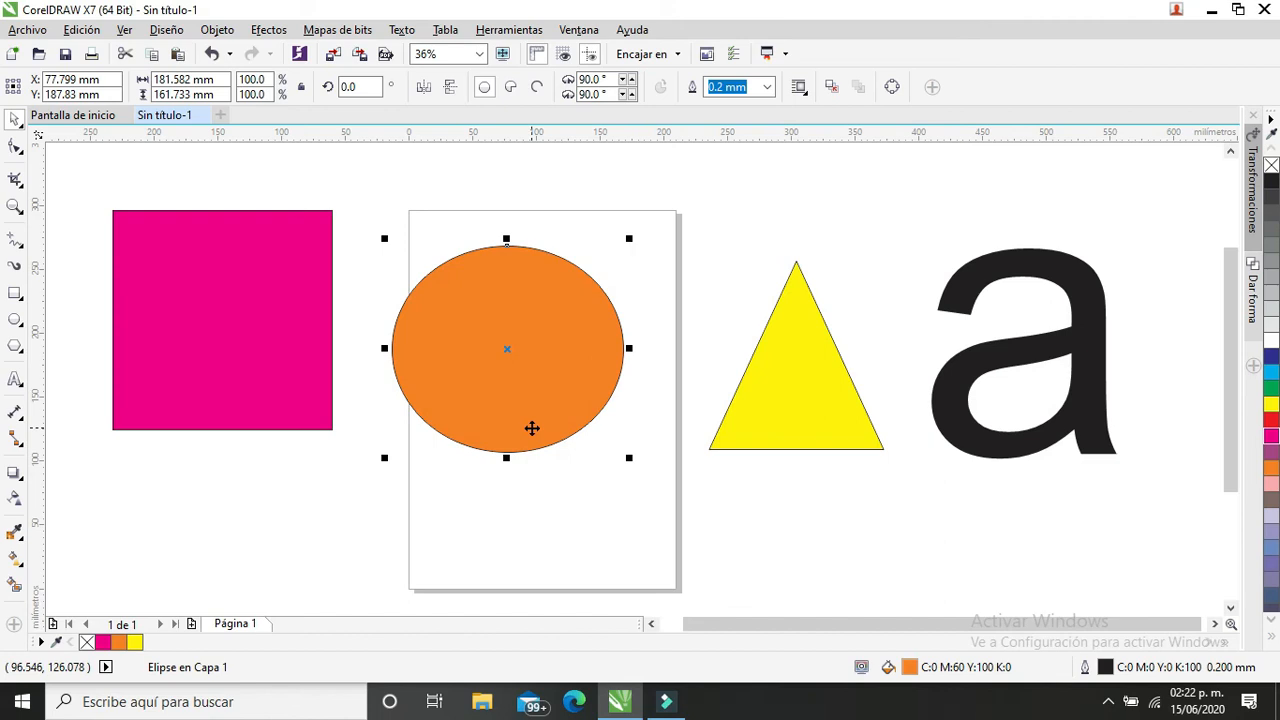
pyautogui.click(763, 416)
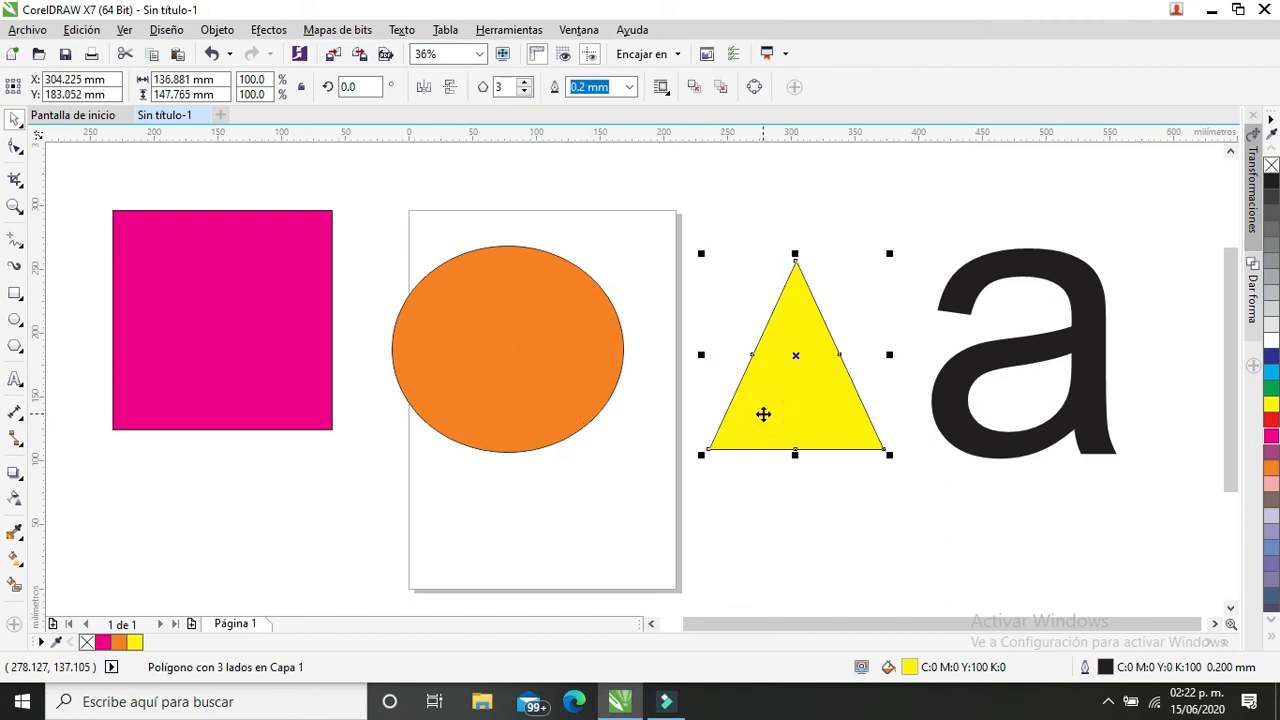
pyautogui.moveTo(291, 343); pyautogui.dragTo(263, 386)
pyautogui.moveTo(545, 370); pyautogui.dragTo(548, 382)
pyautogui.moveTo(775, 388); pyautogui.dragTo(758, 386)
pyautogui.moveTo(978, 360); pyautogui.dragTo(983, 372)
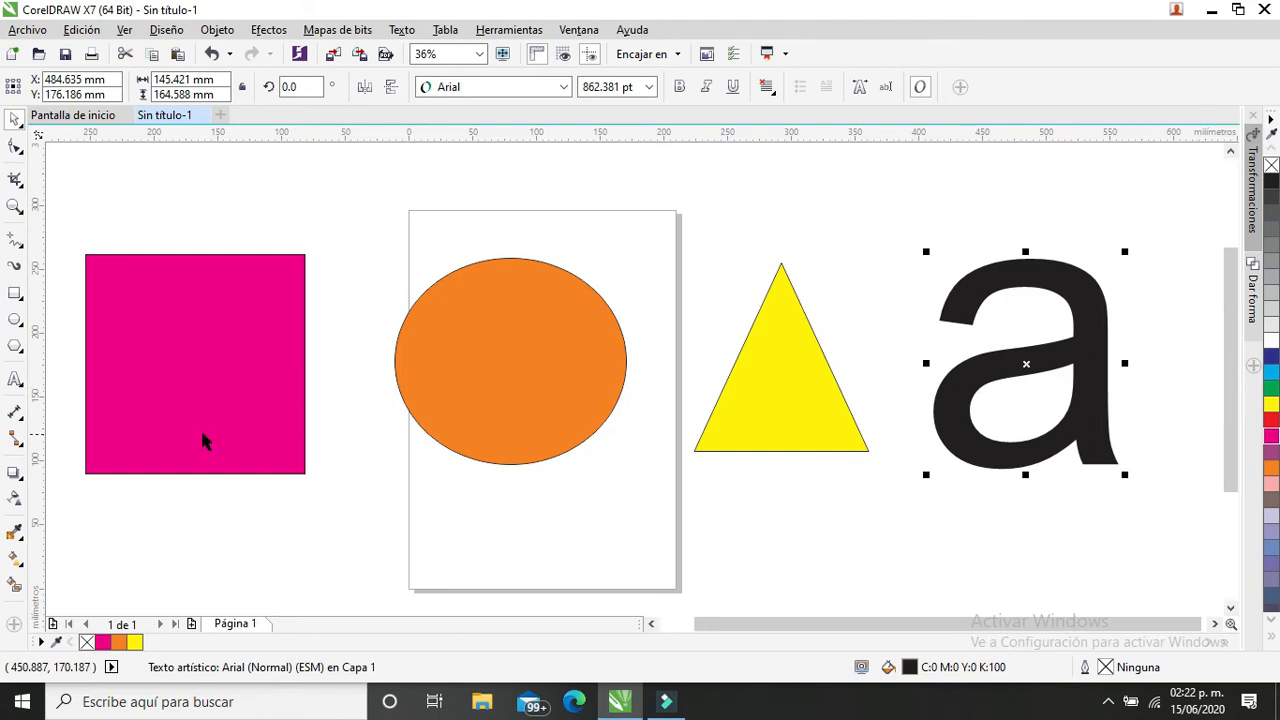
# - Display the rotation handles and rotation axis of the magenta square and of the orange ellipse
pyautogui.click(185, 357)
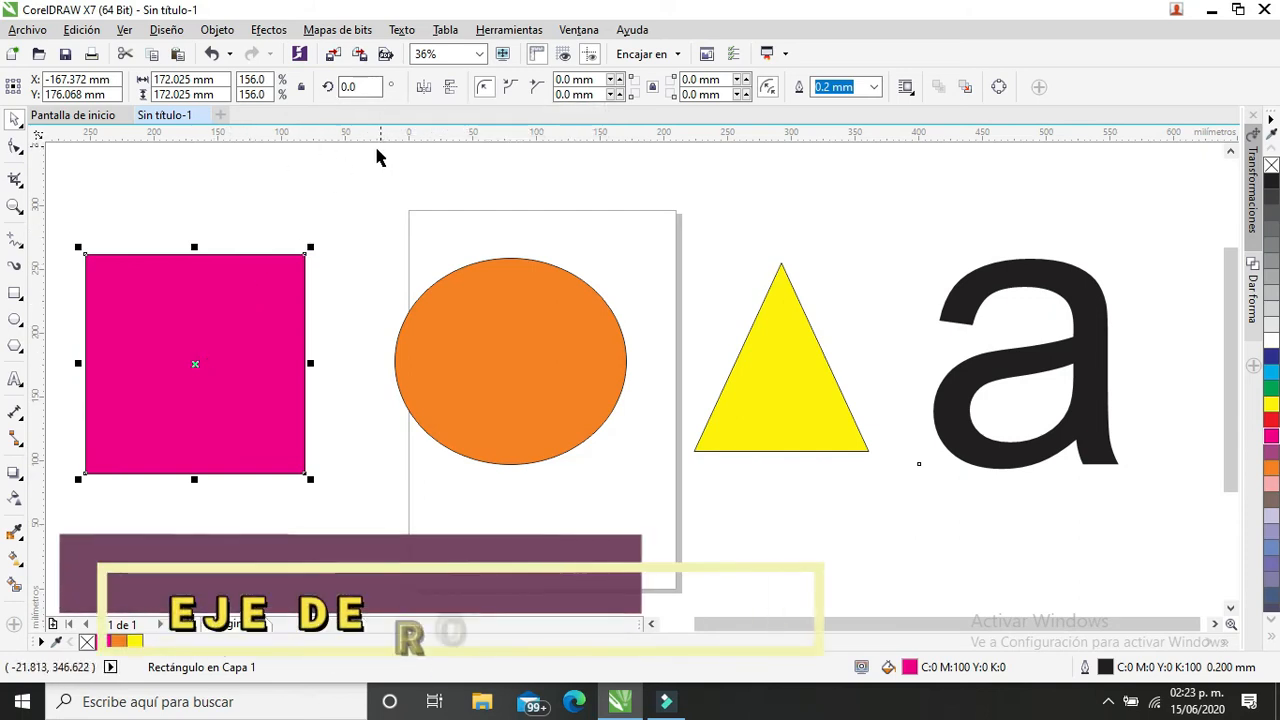
pyautogui.click(193, 365)
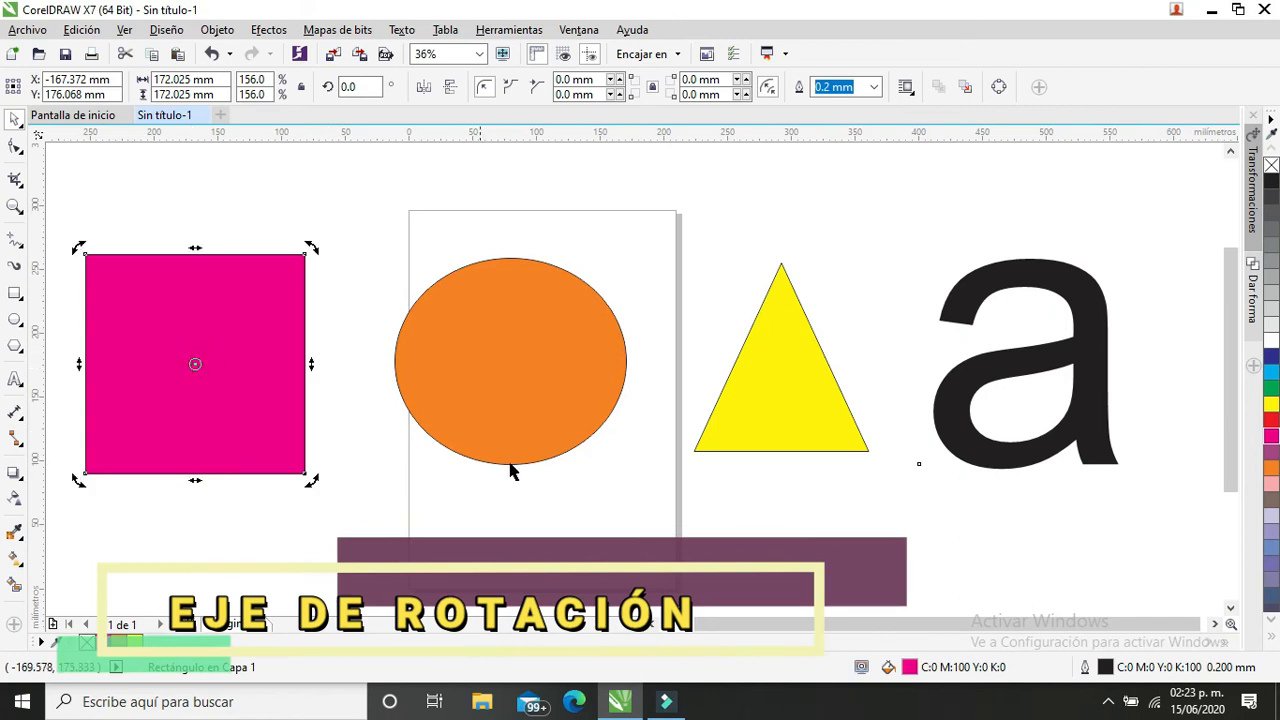
pyautogui.click(498, 378)
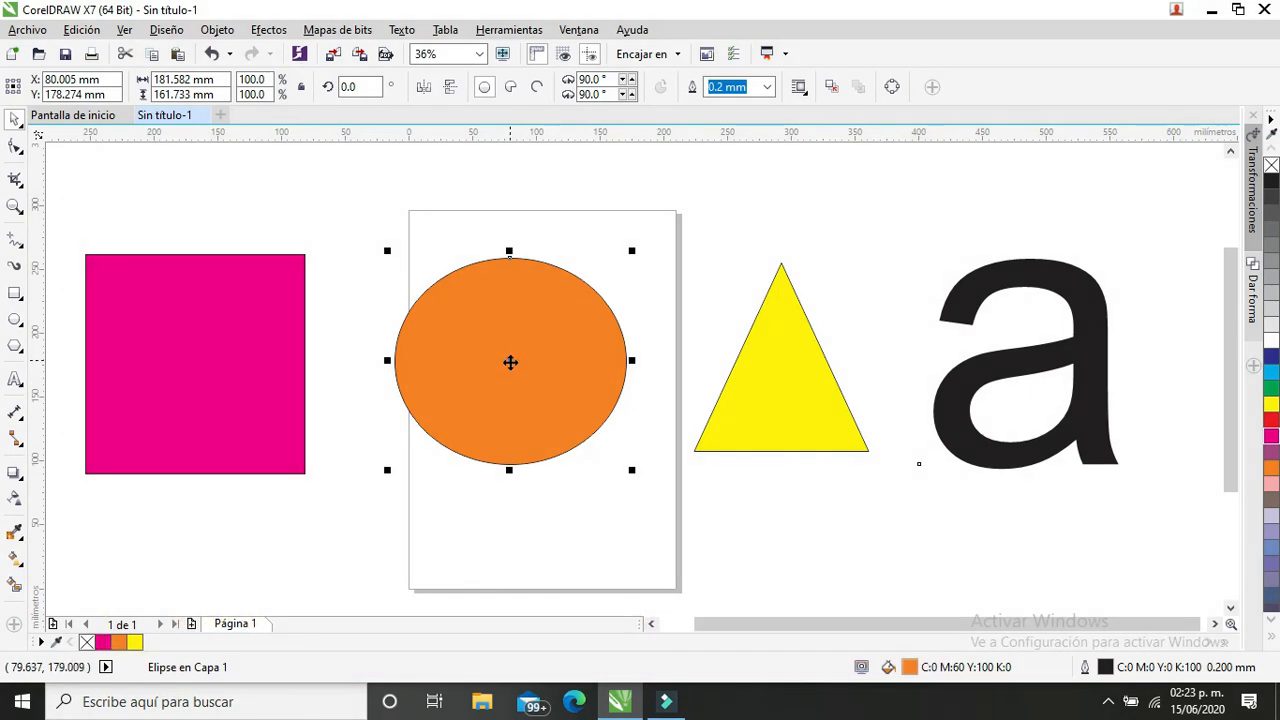
pyautogui.click(510, 361)
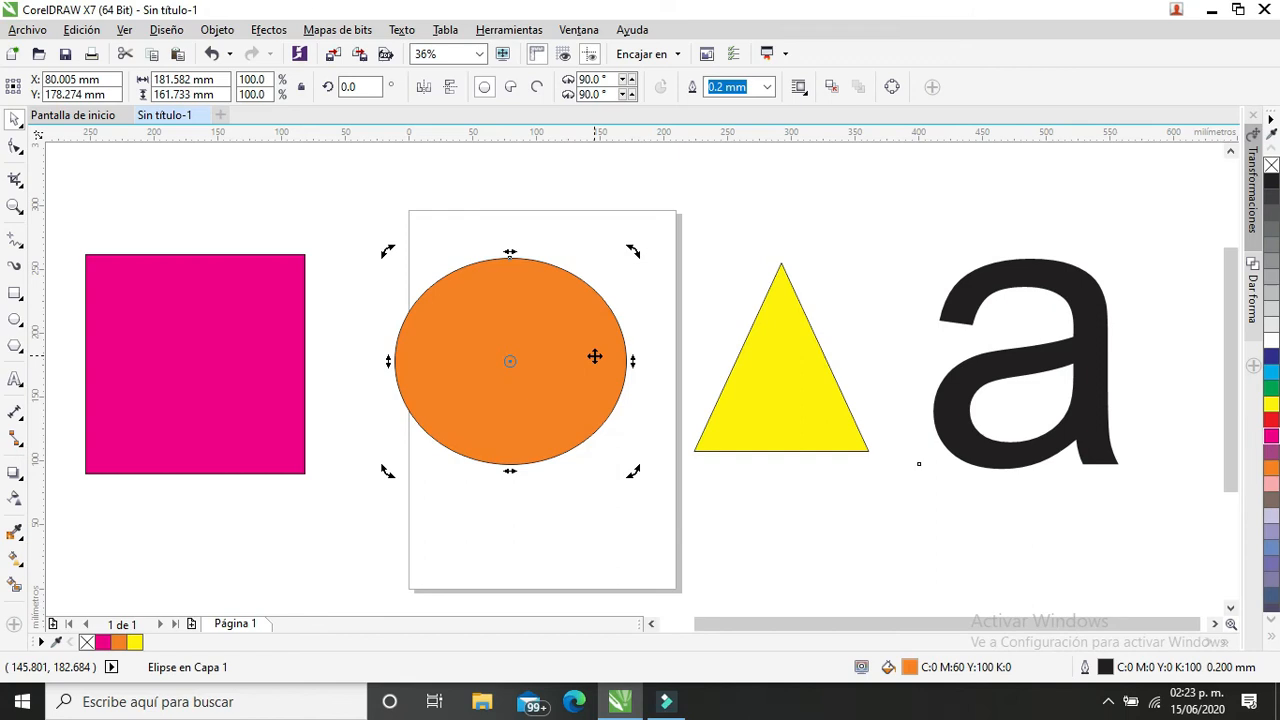
# - Rotate the magenta square by an exact angle of 45 degrees about its centre, and undo the rotation
pyautogui.click(241, 330)
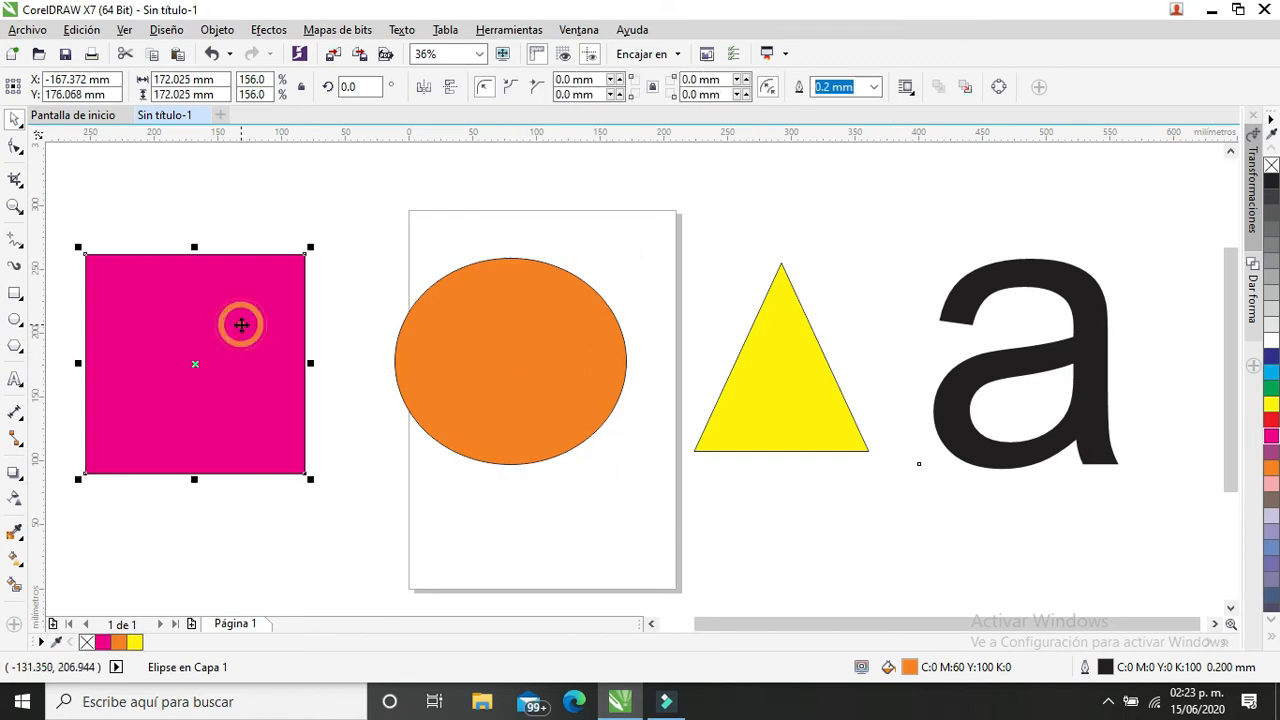
pyautogui.click(196, 366)
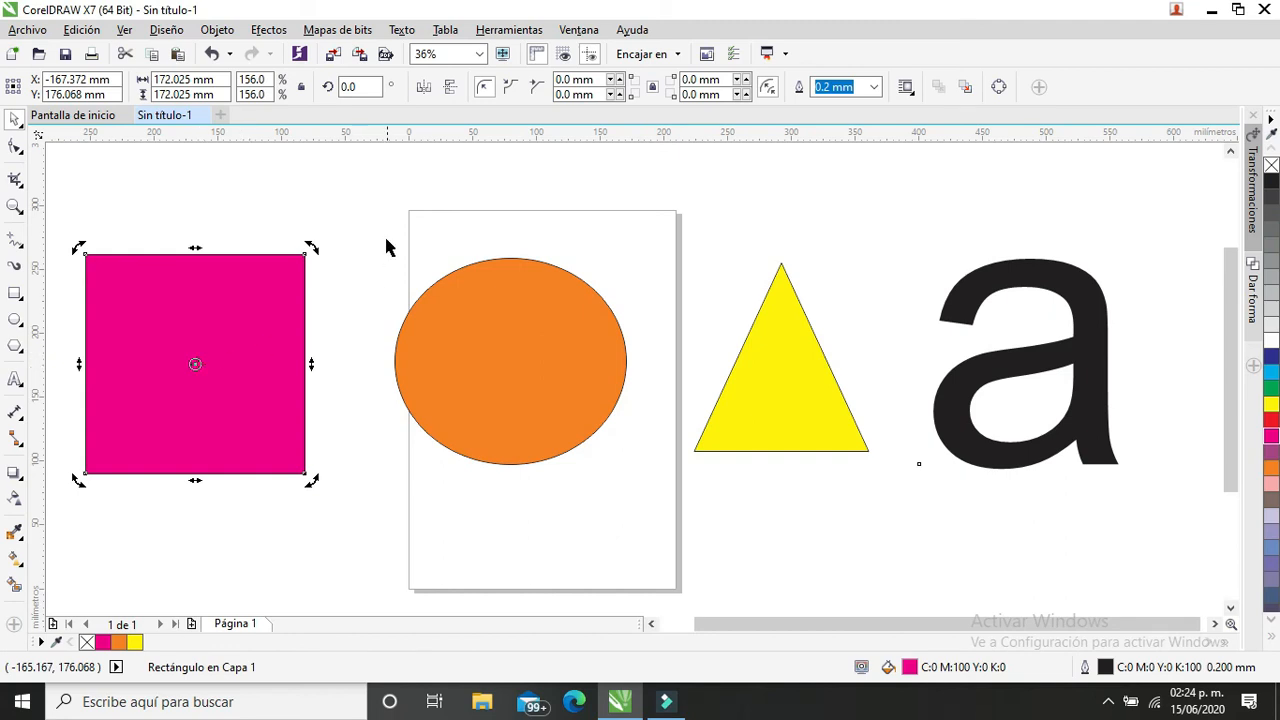
pyautogui.doubleClick(358, 87)
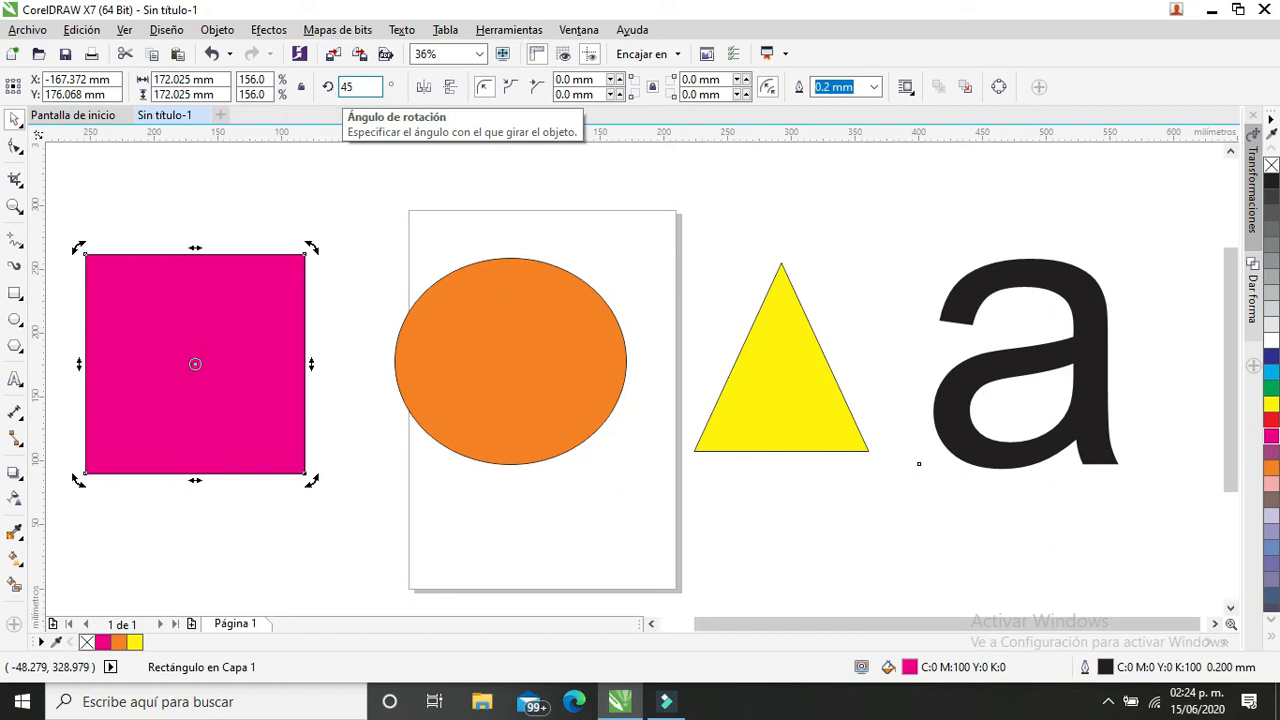
pyautogui.press('Return')
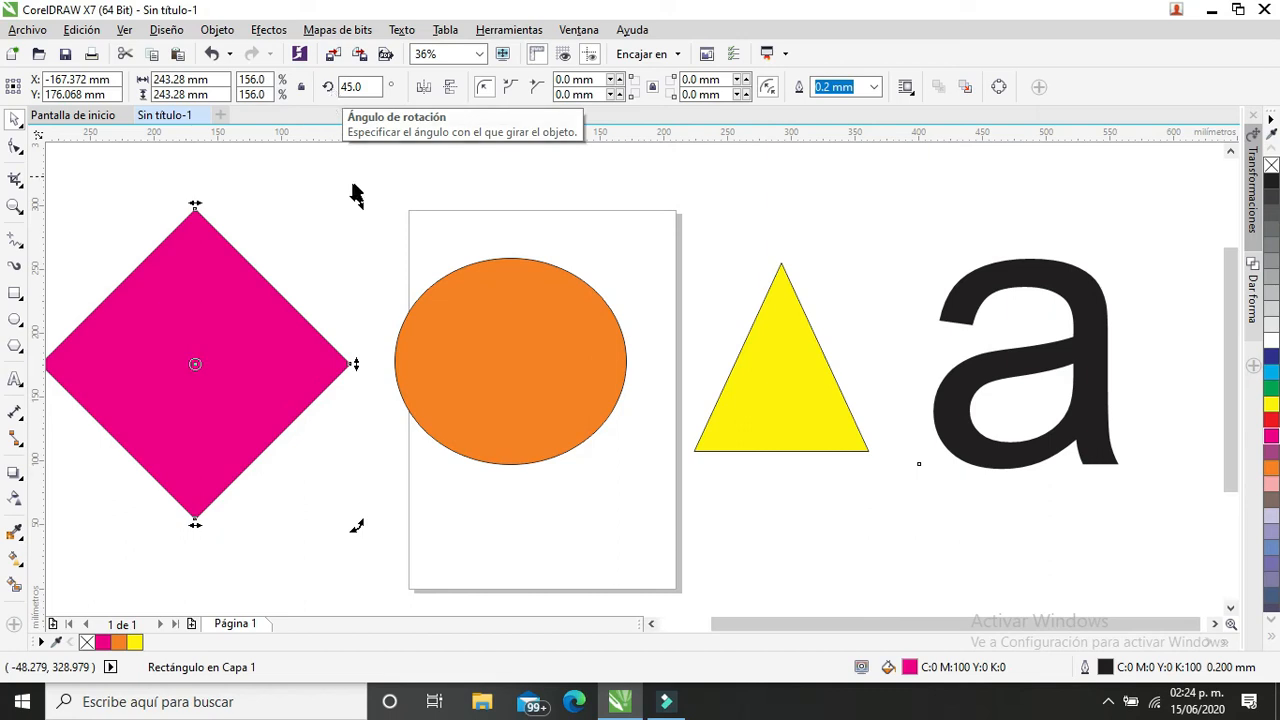
pyautogui.click(211, 53)
# - Rotate the magenta square freehand about its centre to about 134 degrees, and undo the rotations
pyautogui.moveTo(719, 611)
pyautogui.mouseDown()
pyautogui.moveTo(699, 619)
pyautogui.moveTo(719, 613)
pyautogui.mouseUp()
pyautogui.scroll(2, 635, 351)
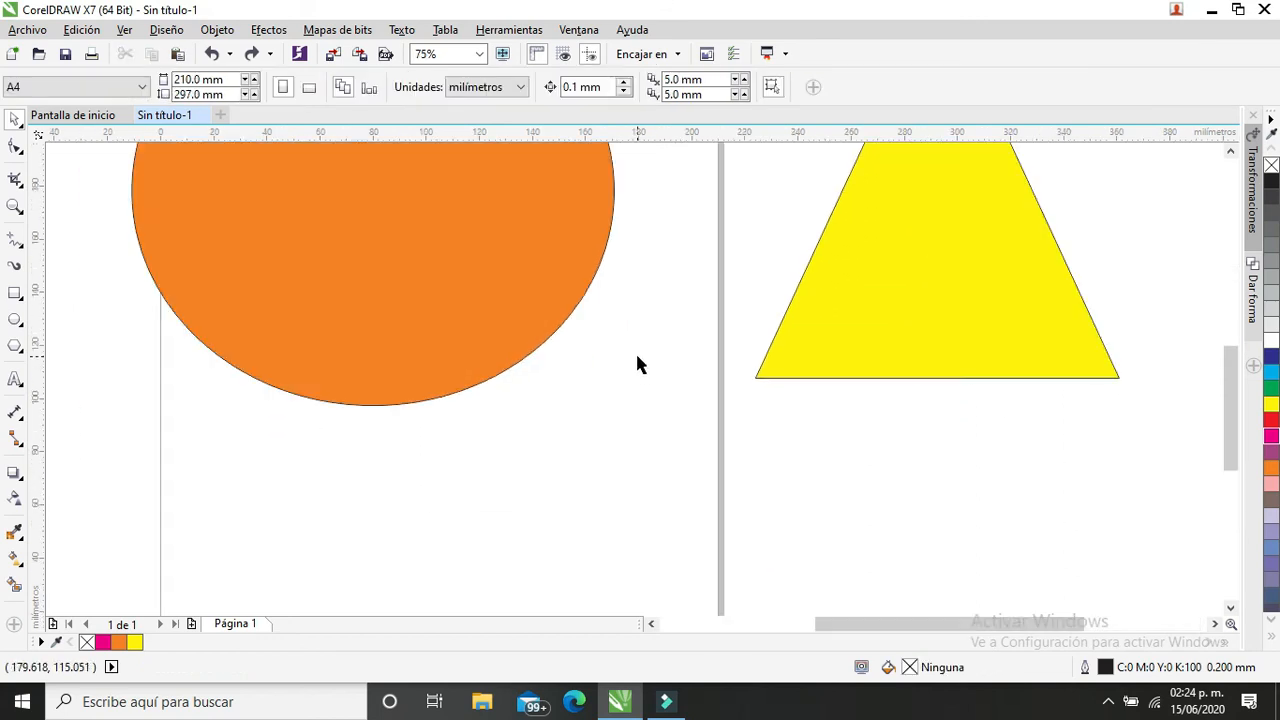
pyautogui.scroll(-4, 599, 350)
pyautogui.click(15, 206)
pyautogui.moveTo(232, 222); pyautogui.dragTo(600, 470)
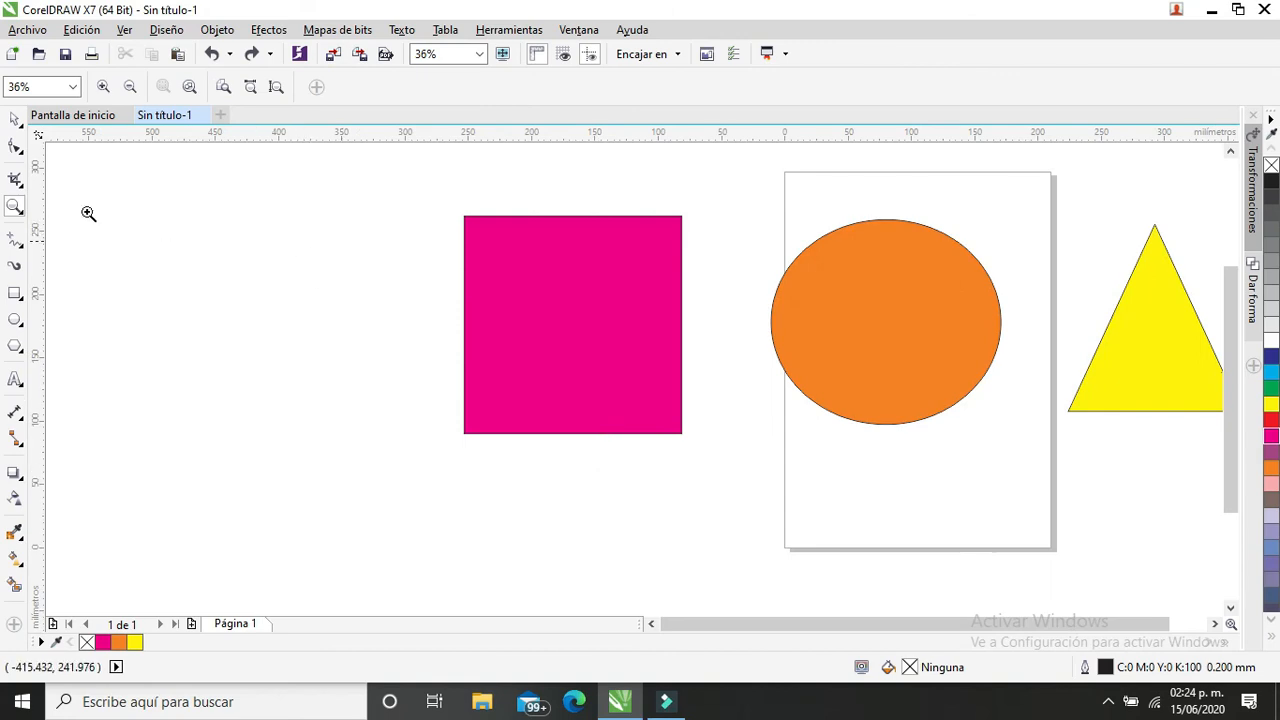
pyautogui.click(15, 119)
pyautogui.click(597, 305)
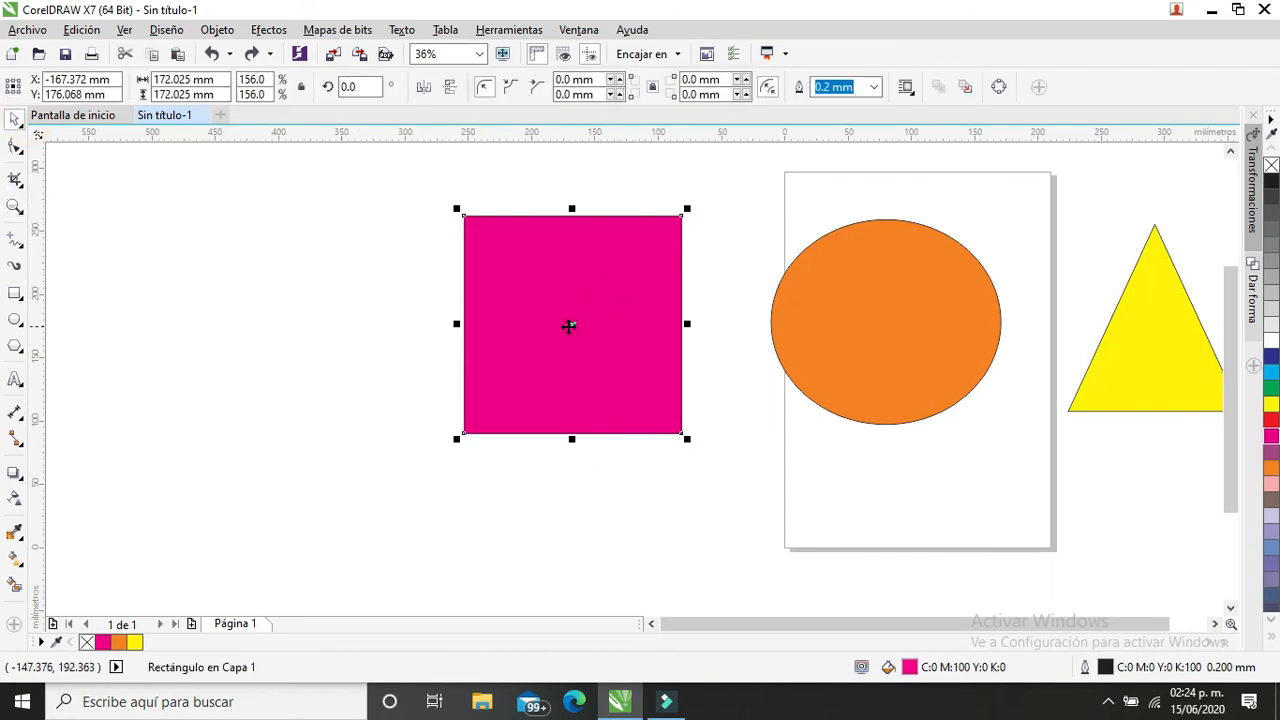
pyautogui.click(571, 326)
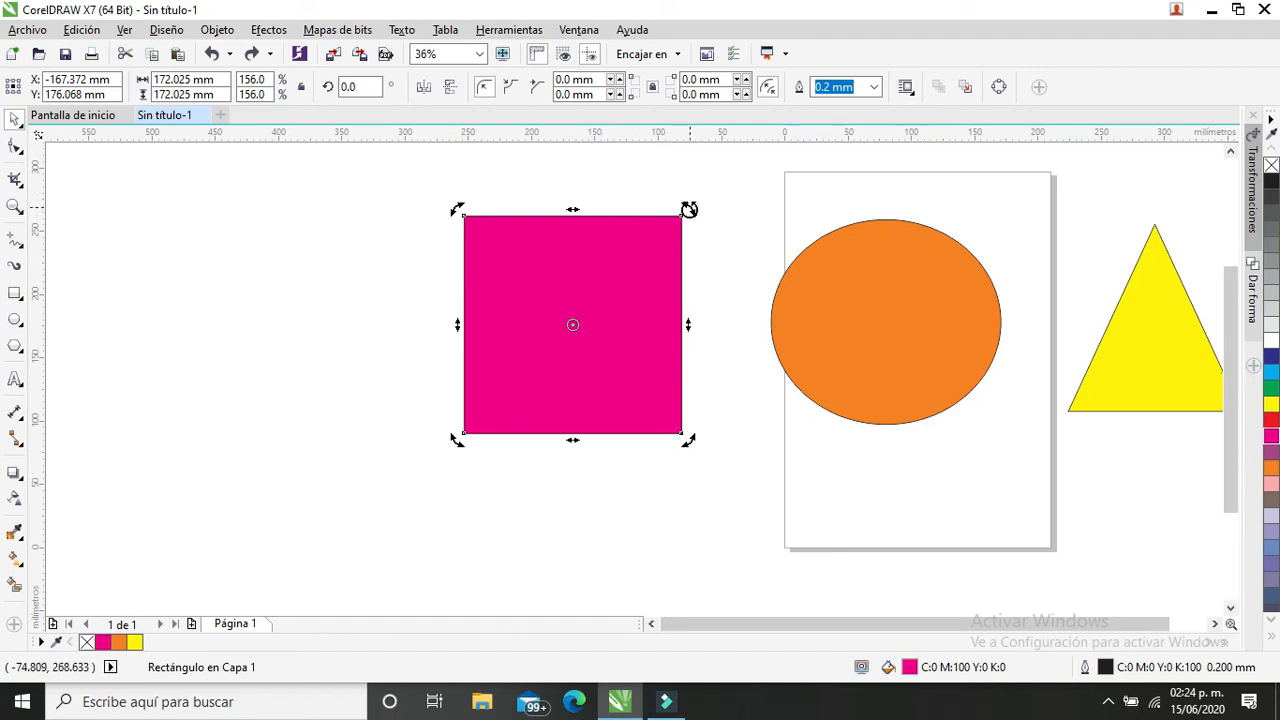
pyautogui.moveTo(689, 210); pyautogui.dragTo(428, 345)
pyautogui.moveTo(730, 164); pyautogui.dragTo(745, 206)
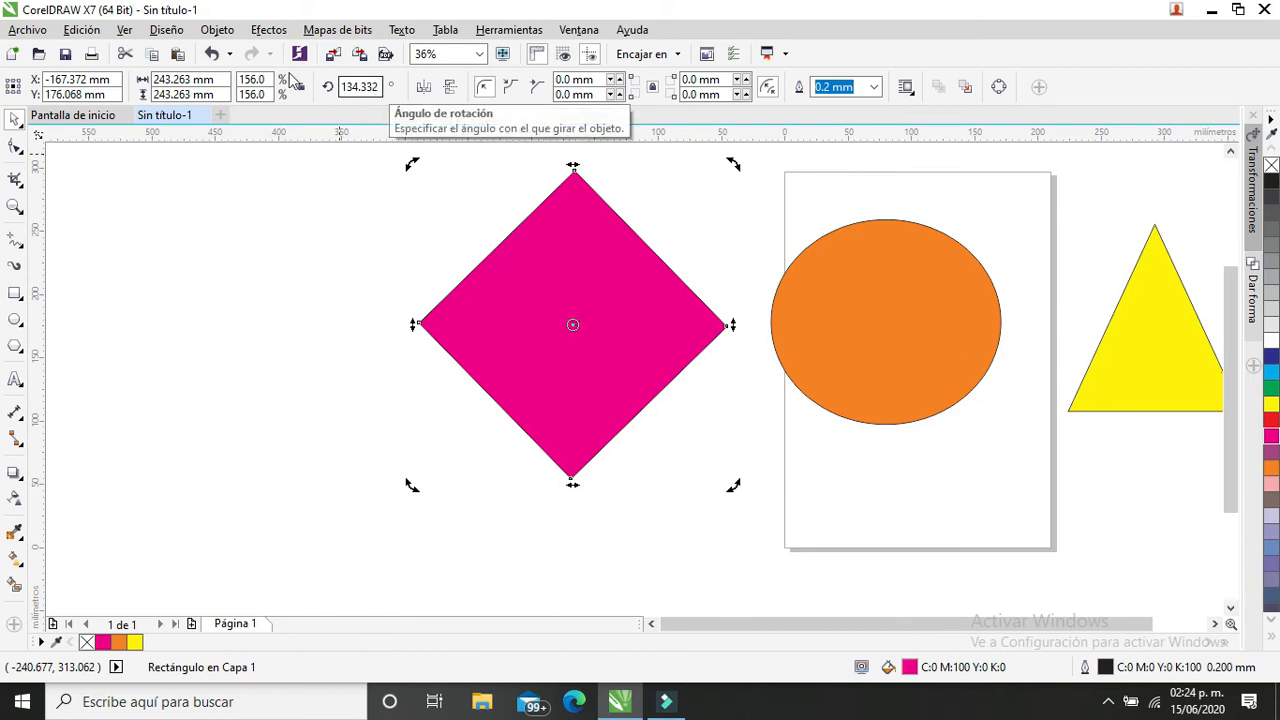
pyautogui.click(213, 55)
pyautogui.click(213, 55)
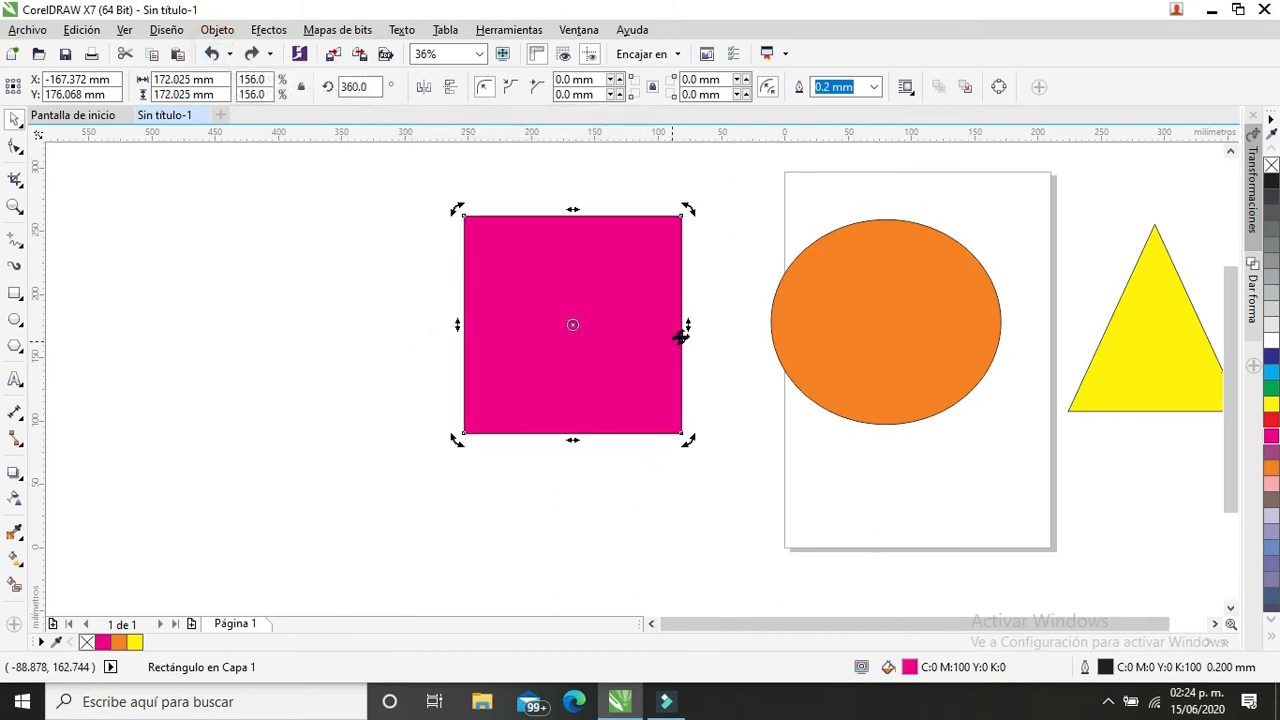
# - Skew the magenta square vertically by its side handles in several tries, and undo the larger skews
pyautogui.moveTo(688, 324)
pyautogui.mouseDown()
pyautogui.moveTo(683, 253)
pyautogui.moveTo(678, 333)
pyautogui.mouseUp()
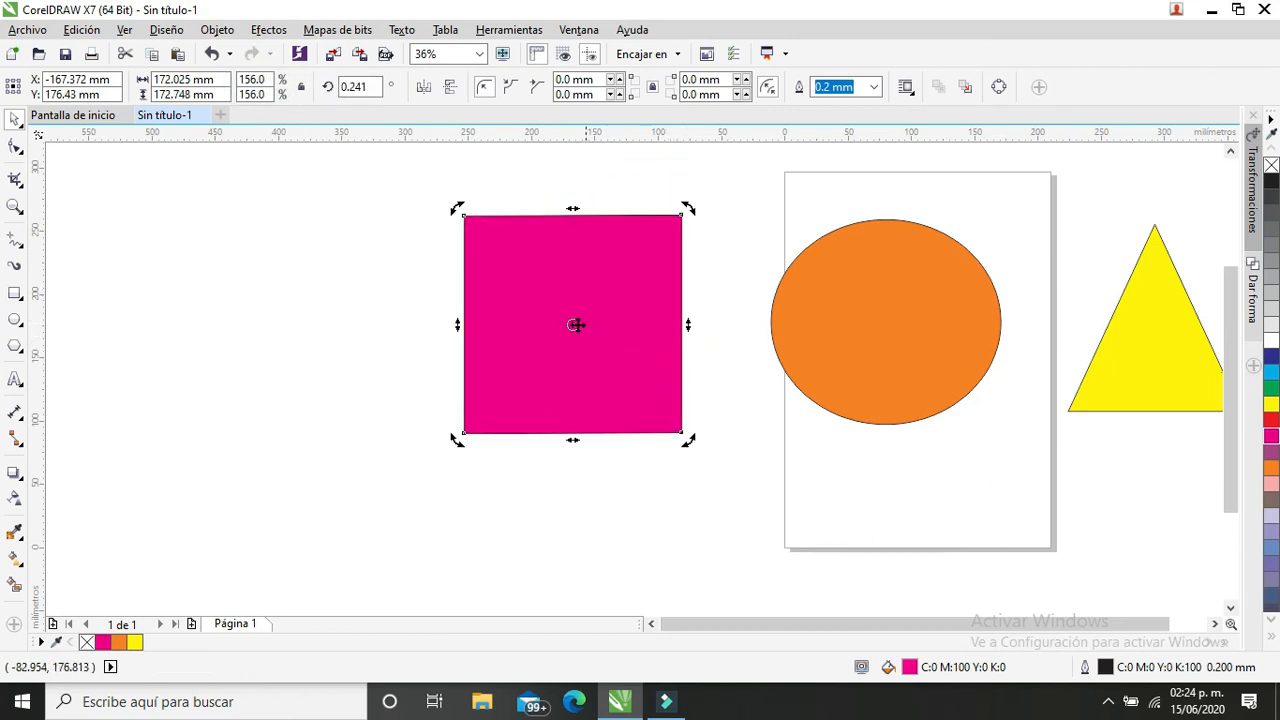
pyautogui.moveTo(688, 324)
pyautogui.mouseDown()
pyautogui.moveTo(697, 260)
pyautogui.moveTo(691, 414)
pyautogui.moveTo(684, 314)
pyautogui.mouseUp()
pyautogui.moveTo(459, 314); pyautogui.dragTo(468, 236)
pyautogui.click(213, 54)
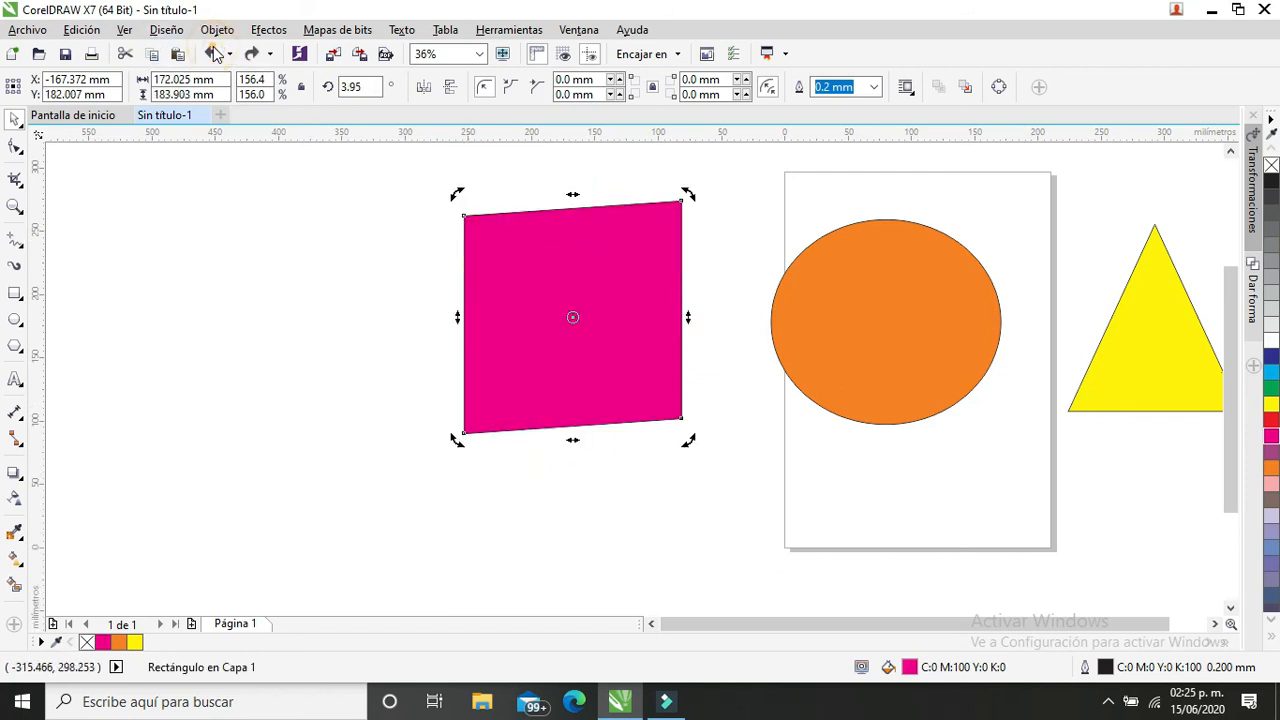
pyautogui.click(213, 54)
# - Rotate the magenta square freehand several times by its corner handles, and undo all the rotations and the remaining skew
pyautogui.moveTo(688, 210); pyautogui.dragTo(530, 440)
pyautogui.moveTo(734, 486); pyautogui.dragTo(600, 546)
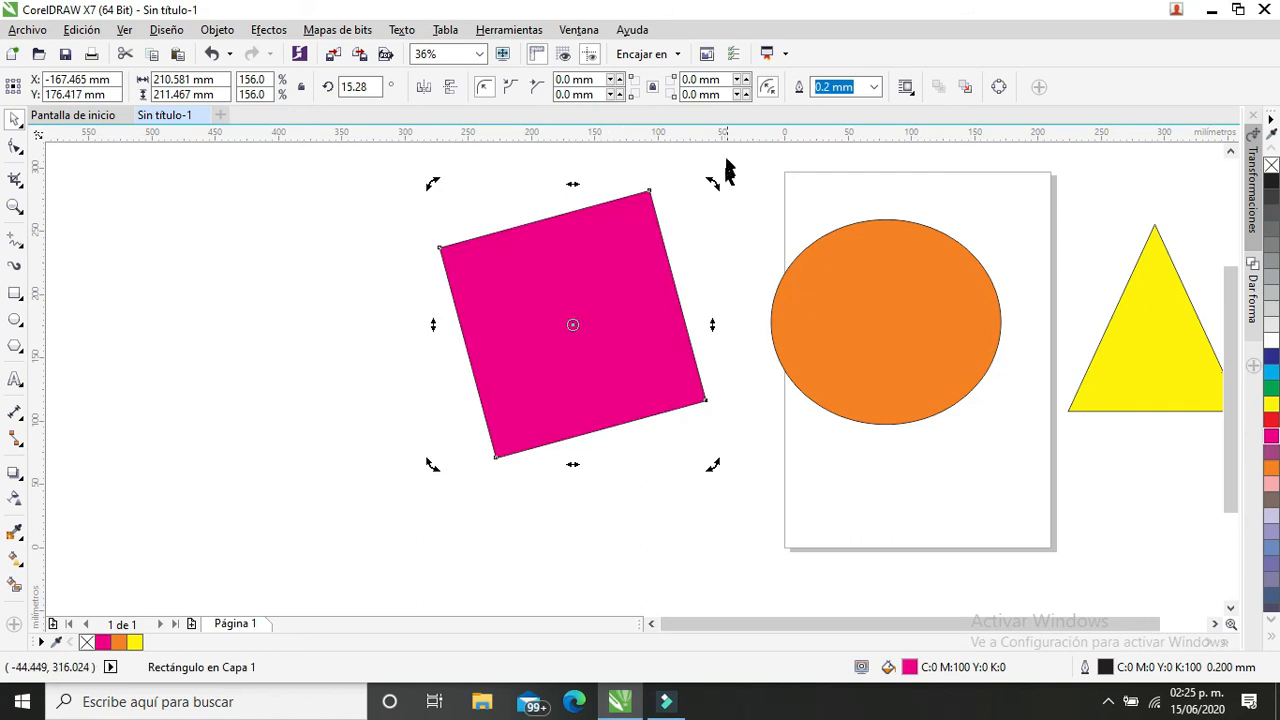
pyautogui.moveTo(709, 181); pyautogui.dragTo(729, 224)
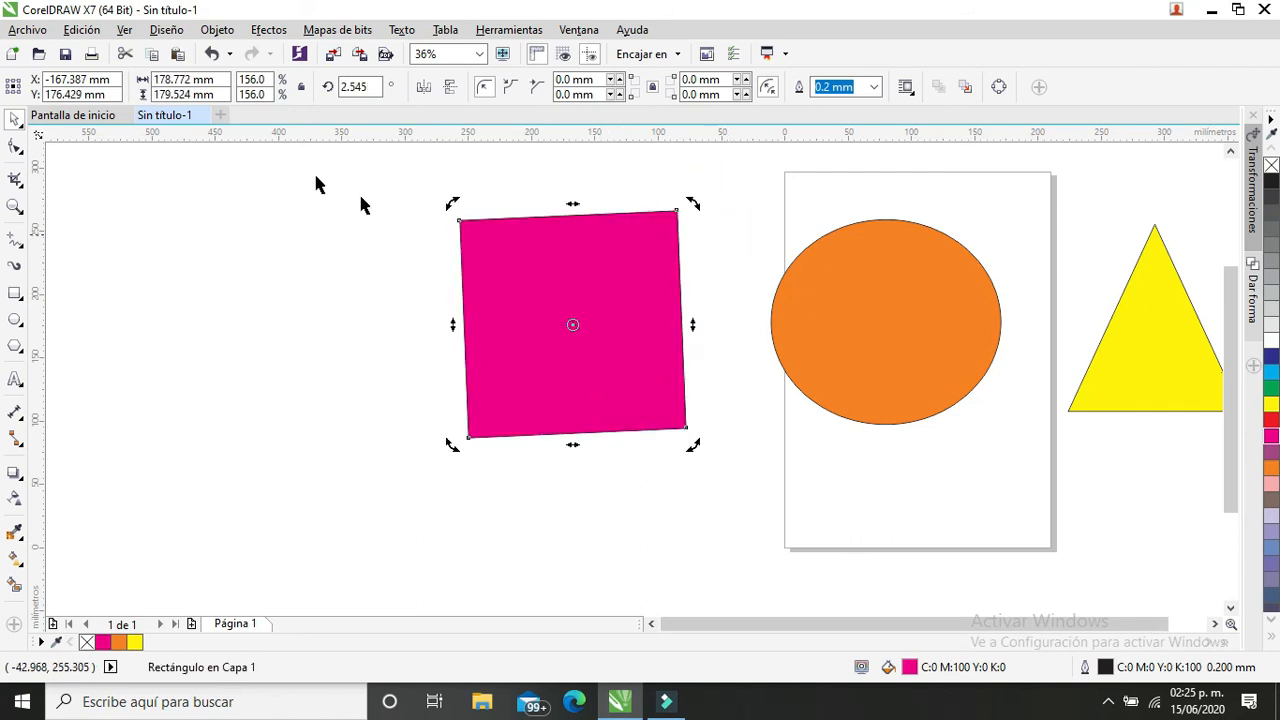
pyautogui.click(213, 56)
pyautogui.click(213, 56)
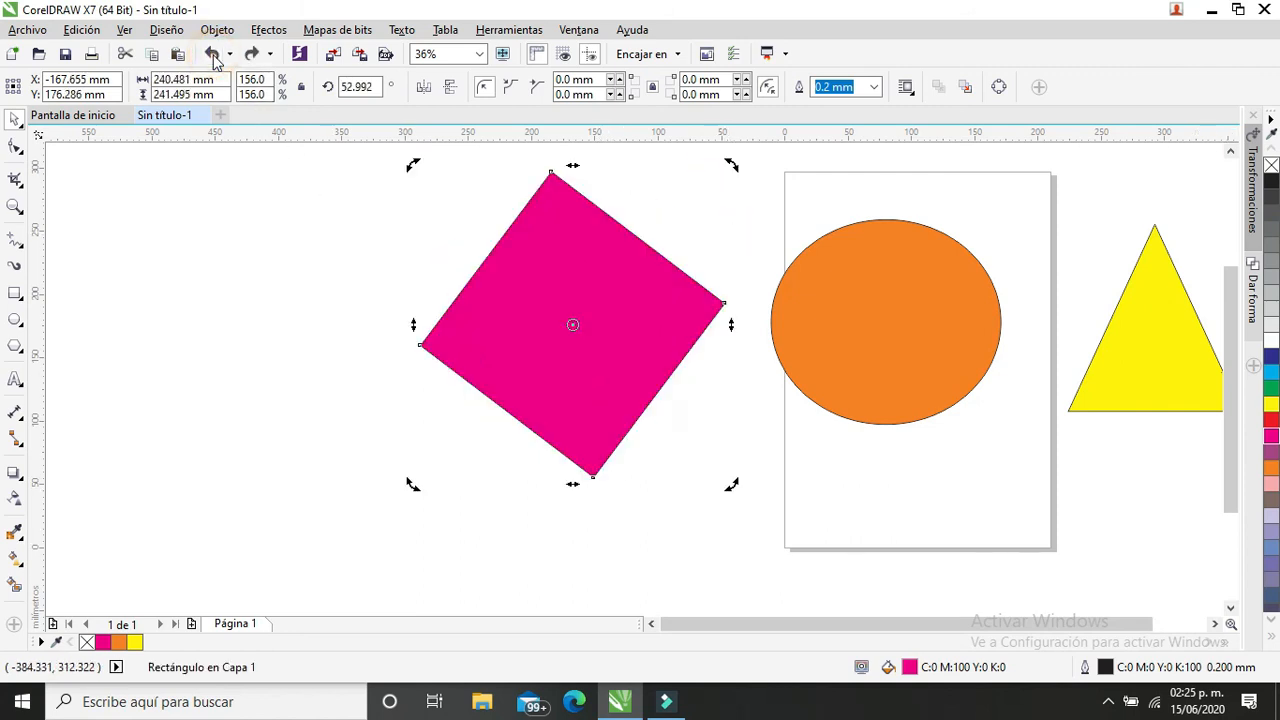
pyautogui.click(213, 56)
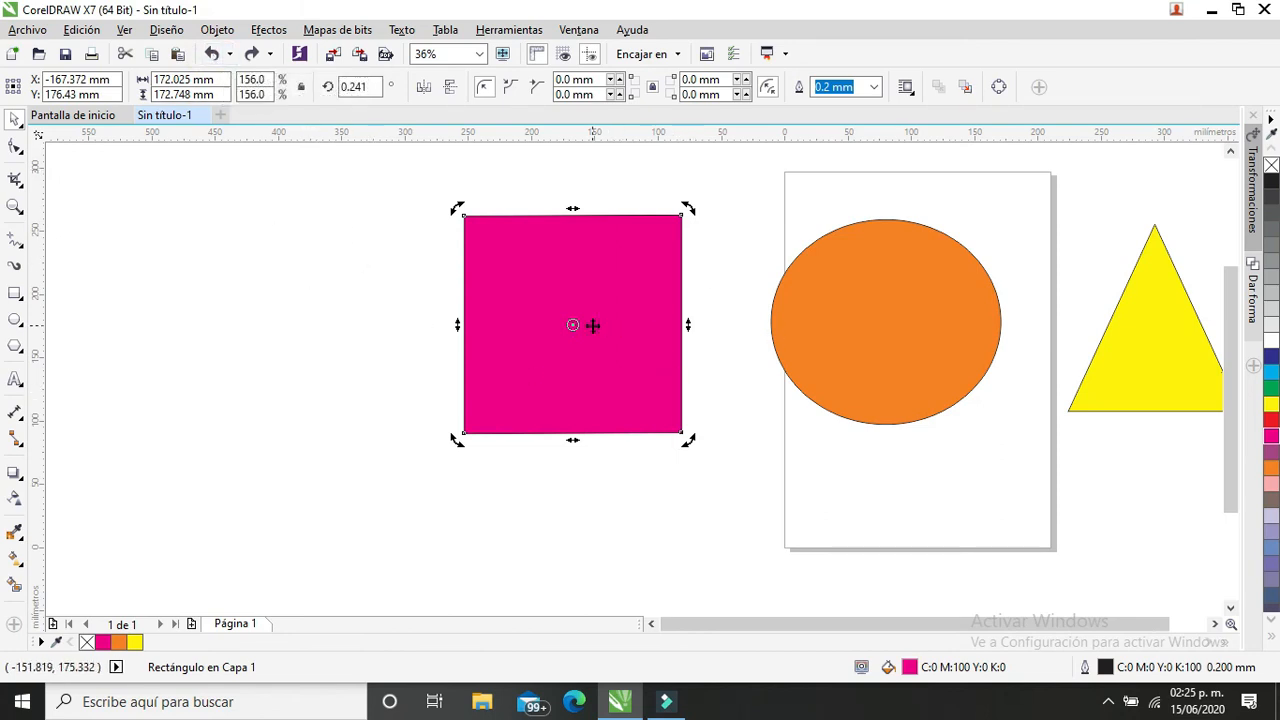
pyautogui.click(211, 56)
pyautogui.click(211, 56)
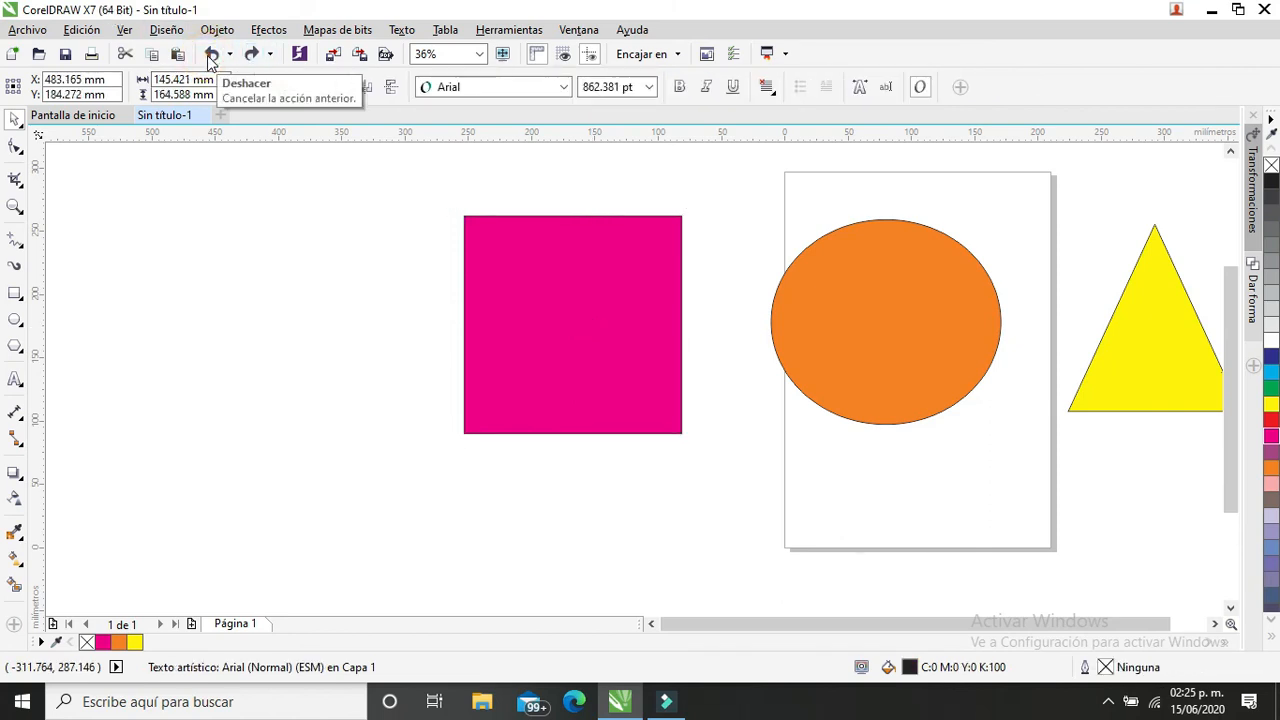
# - Move the magenta square's rotation axis toward its lower left corner and rotate the square around it to about 22 degrees
pyautogui.click(574, 285)
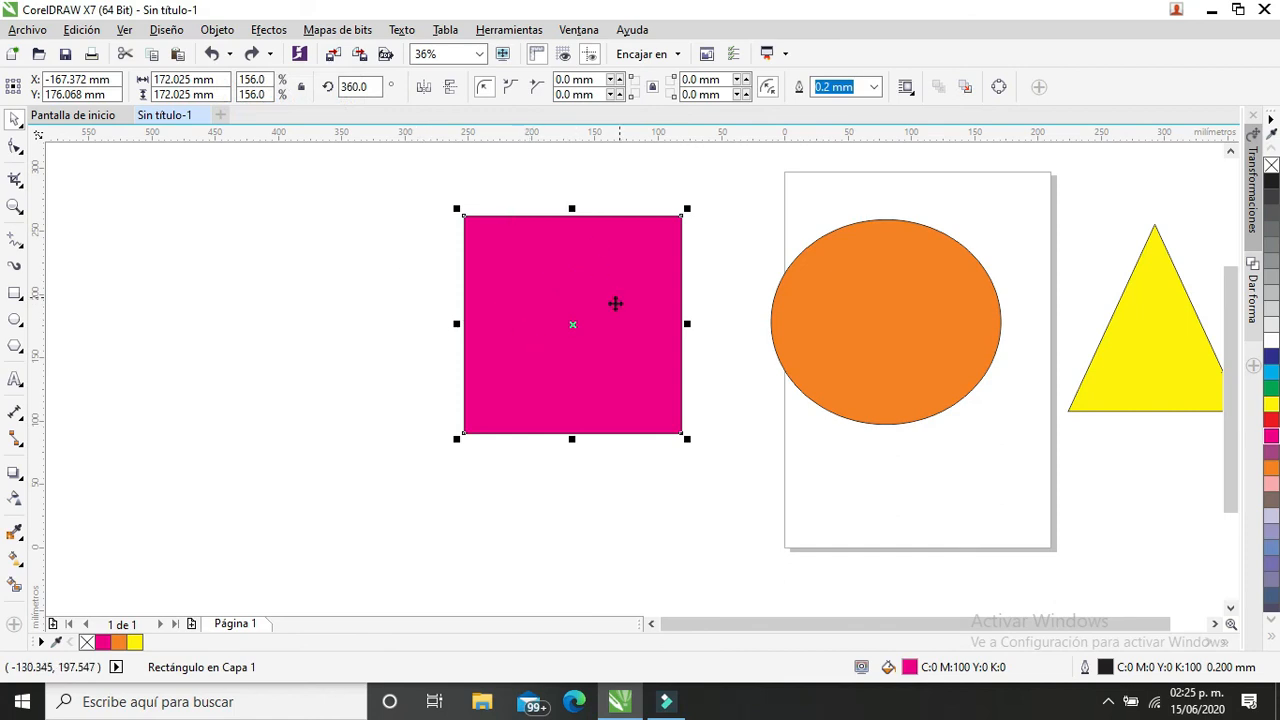
pyautogui.click(614, 303)
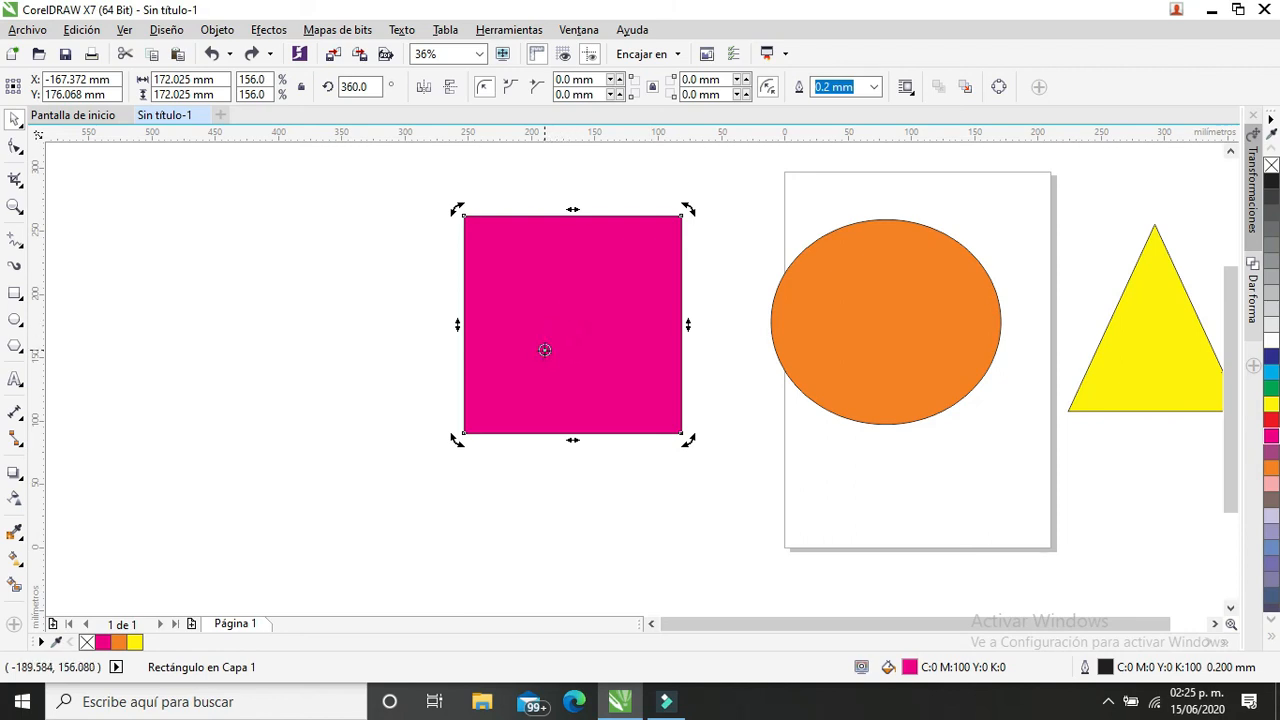
pyautogui.moveTo(540, 359); pyautogui.dragTo(506, 391)
pyautogui.moveTo(690, 208); pyautogui.dragTo(405, 489)
pyautogui.moveTo(628, 338); pyautogui.dragTo(517, 362)
# - Place the magenta square's rotation axis outside its left side and rotate the square around it to about 65 degrees
pyautogui.scroll(-2, 522, 458)
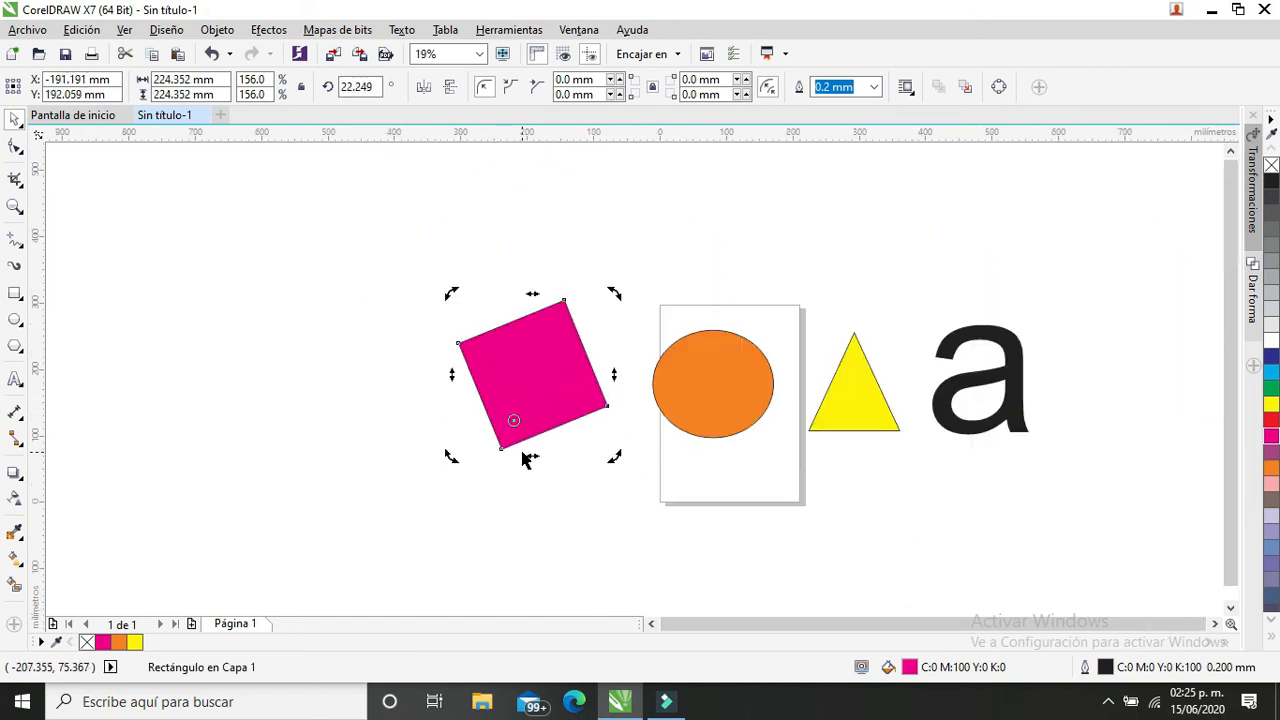
pyautogui.moveTo(513, 420)
pyautogui.mouseDown()
pyautogui.moveTo(466, 449)
pyautogui.moveTo(315, 468)
pyautogui.moveTo(351, 395)
pyautogui.mouseUp()
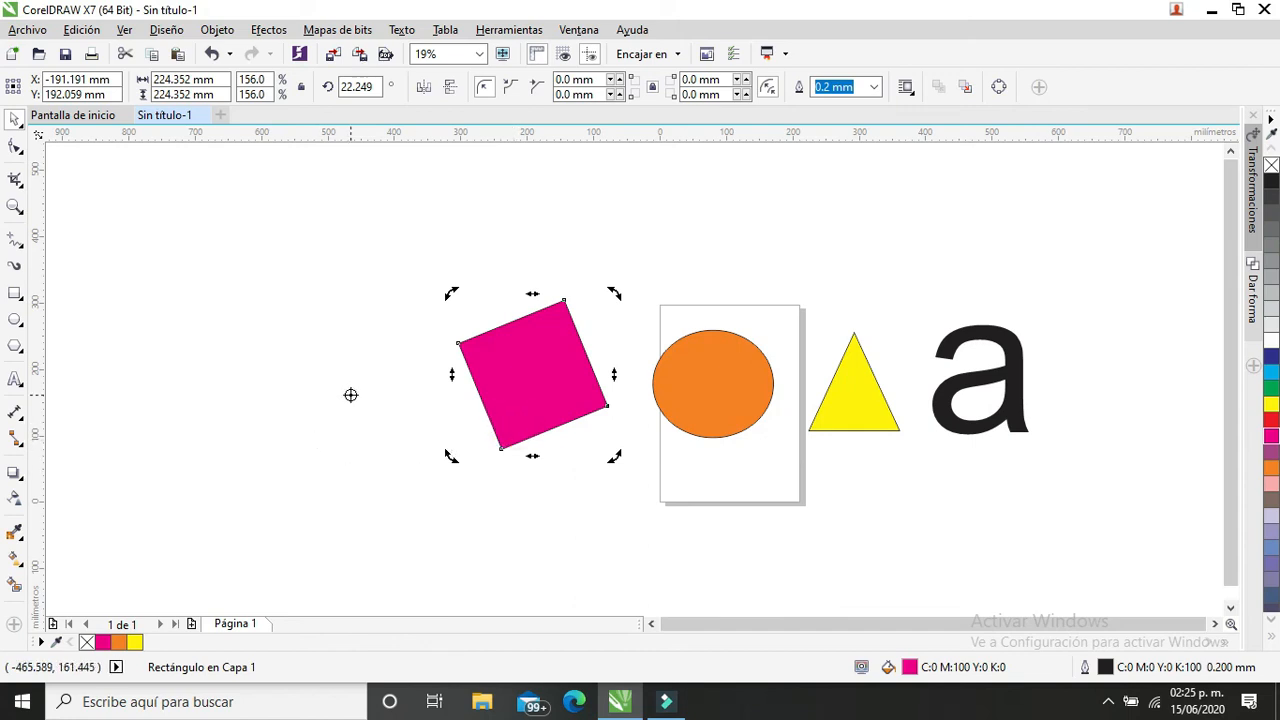
pyautogui.moveTo(614, 292); pyautogui.dragTo(420, 280)
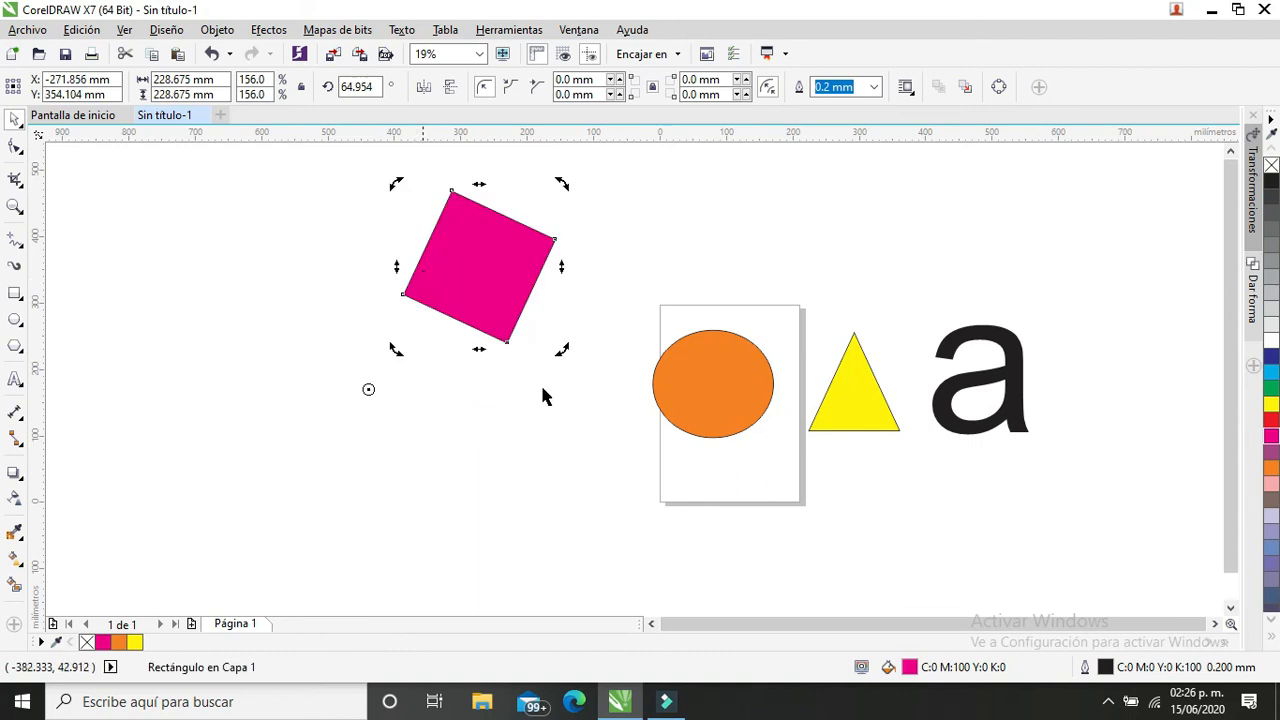
# - Display the orange ellipse's rotation handles and move the ellipse left so it overlaps the page's left edge
pyautogui.click(734, 364)
pyautogui.click(716, 386)
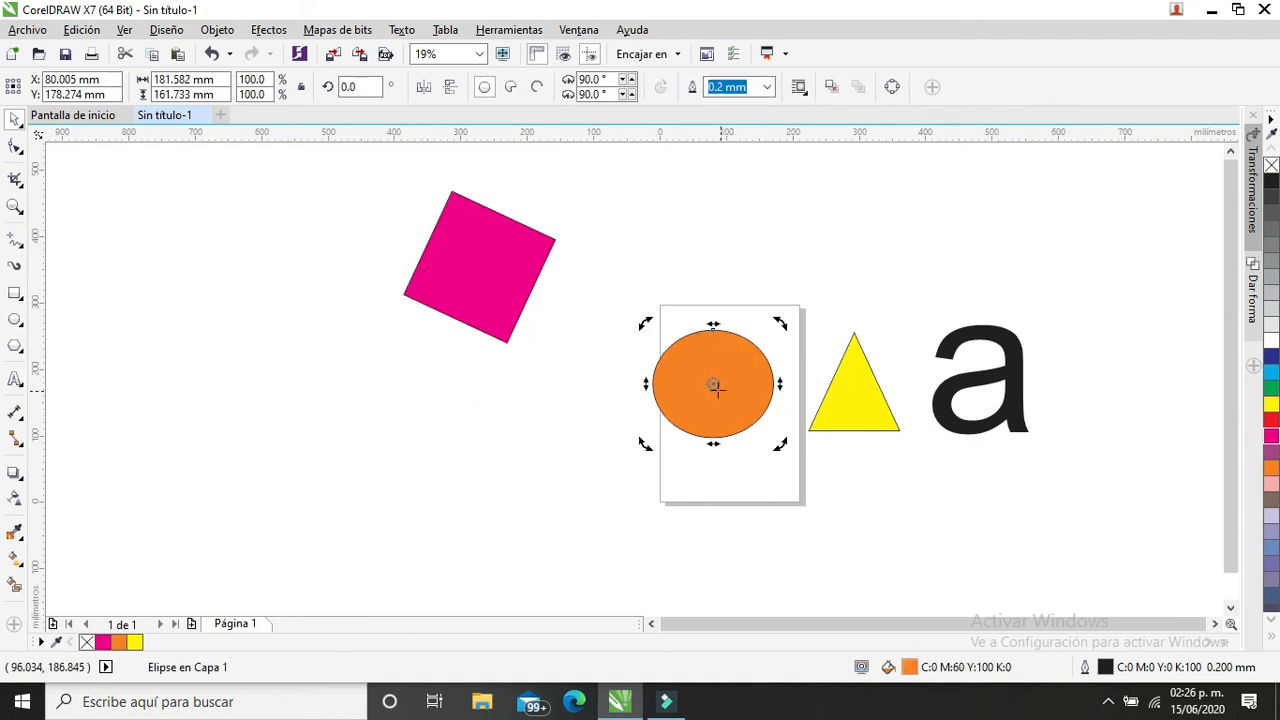
pyautogui.moveTo(718, 381); pyautogui.dragTo(615, 377)
# - Move the yellow triangle's rotation axis to its apex and rotate the triangle around it to about 217 degrees
pyautogui.click(859, 408)
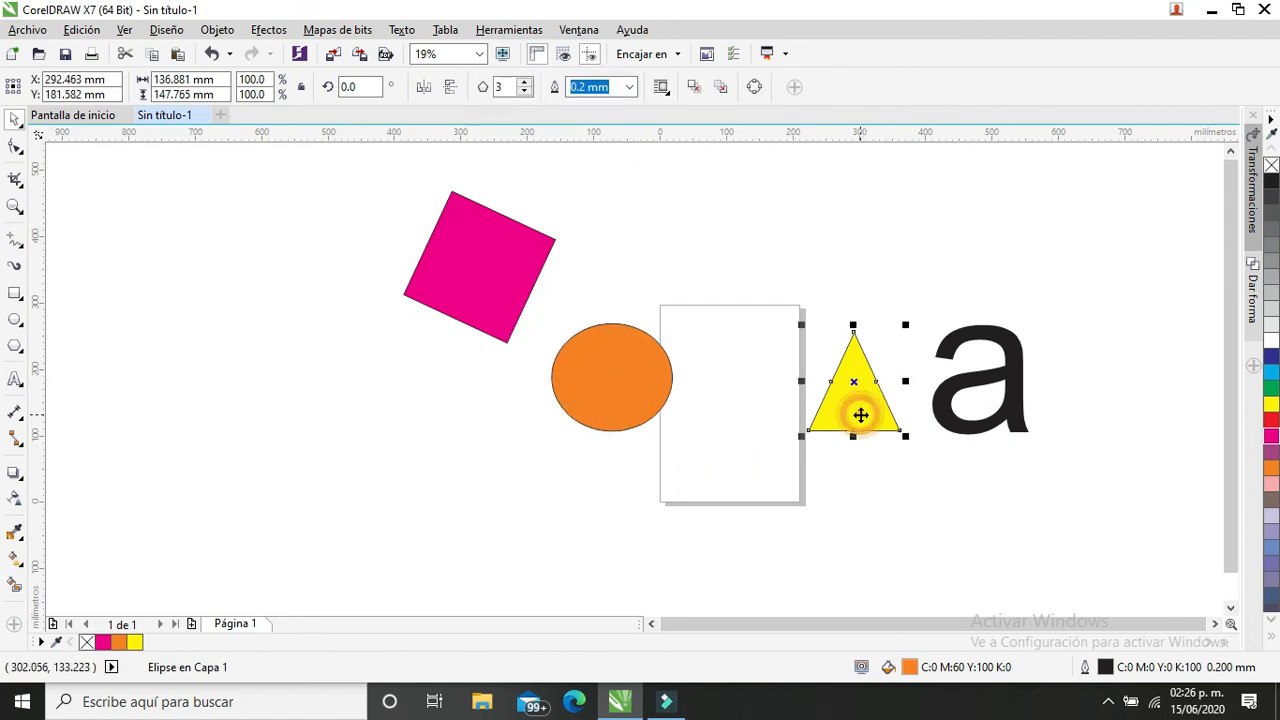
pyautogui.click(857, 406)
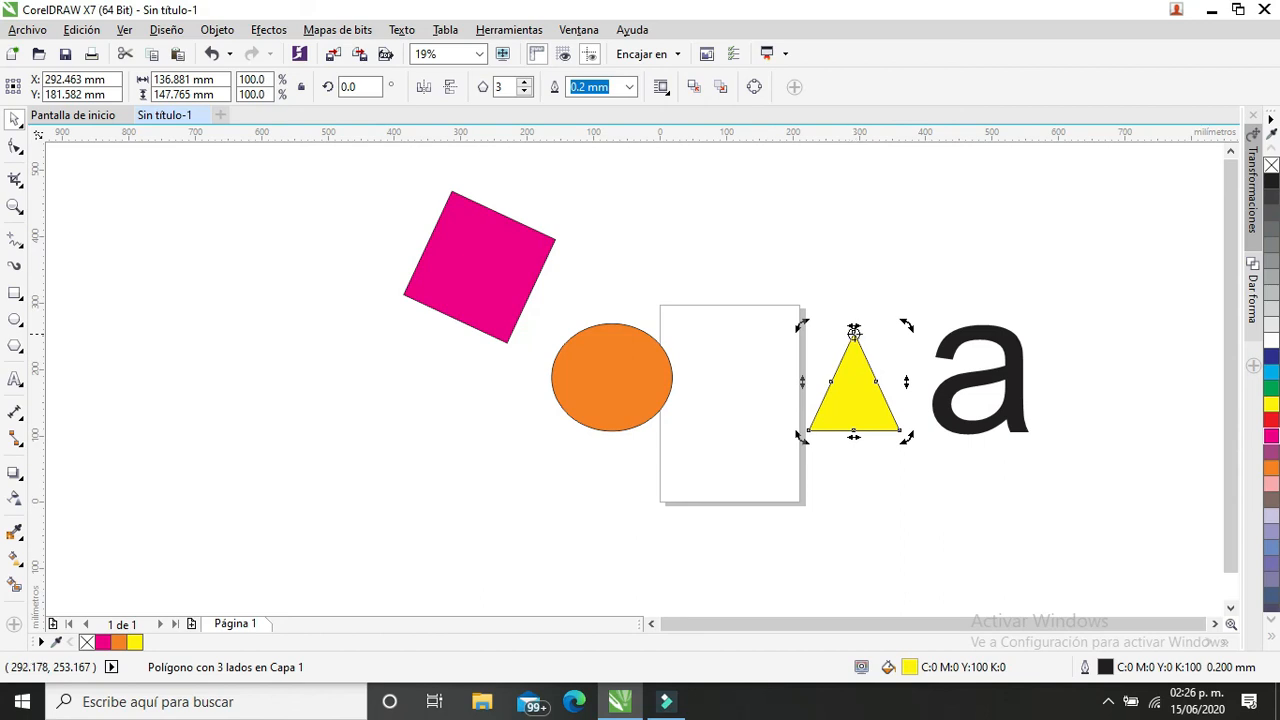
pyautogui.moveTo(803, 437); pyautogui.dragTo(846, 289)
# - Move the letter "a"'s rotation axis to its upper right and rotate the letter around it to about 333 degrees
pyautogui.click(1010, 366)
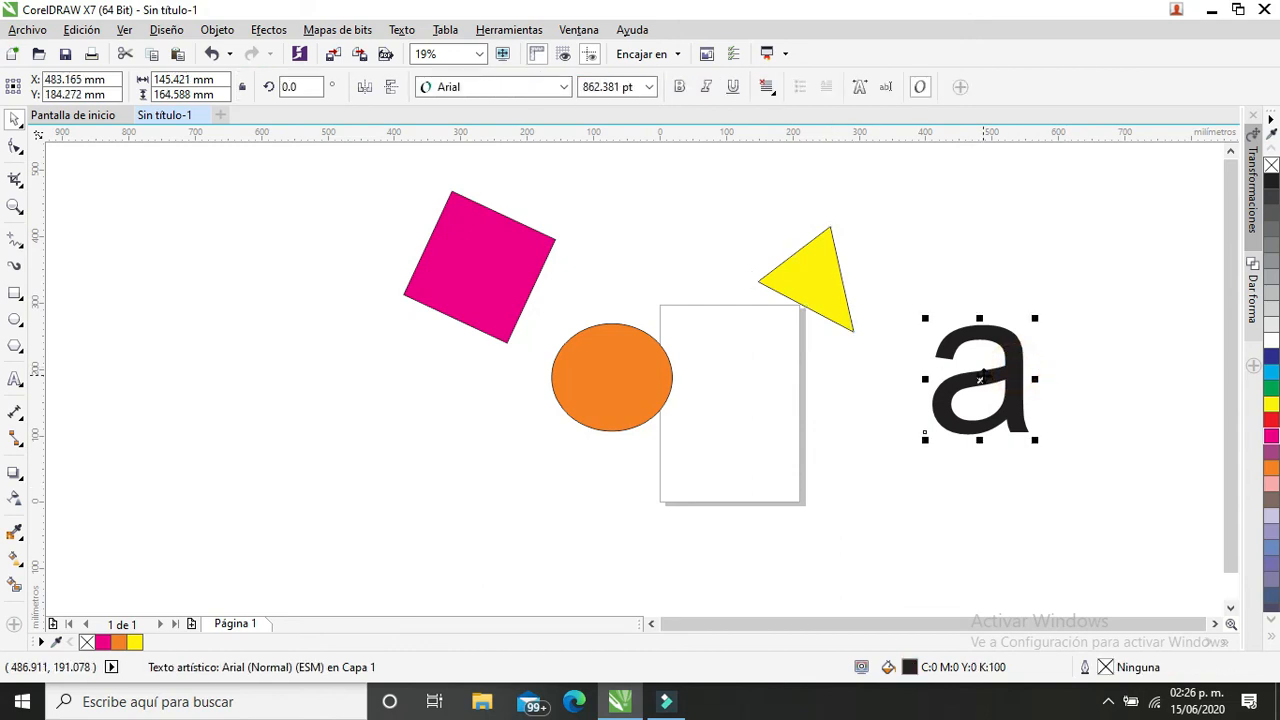
pyautogui.click(980, 378)
pyautogui.moveTo(980, 378); pyautogui.dragTo(1011, 322)
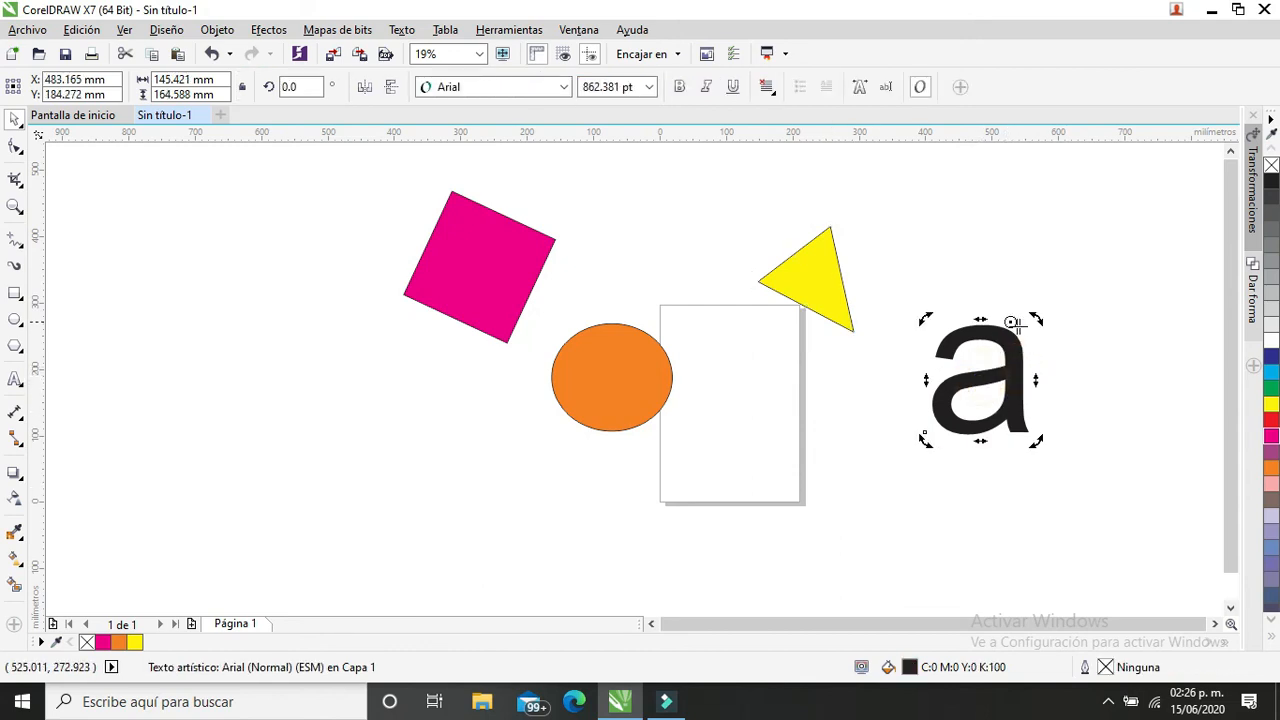
pyautogui.moveTo(927, 447); pyautogui.dragTo(958, 285)
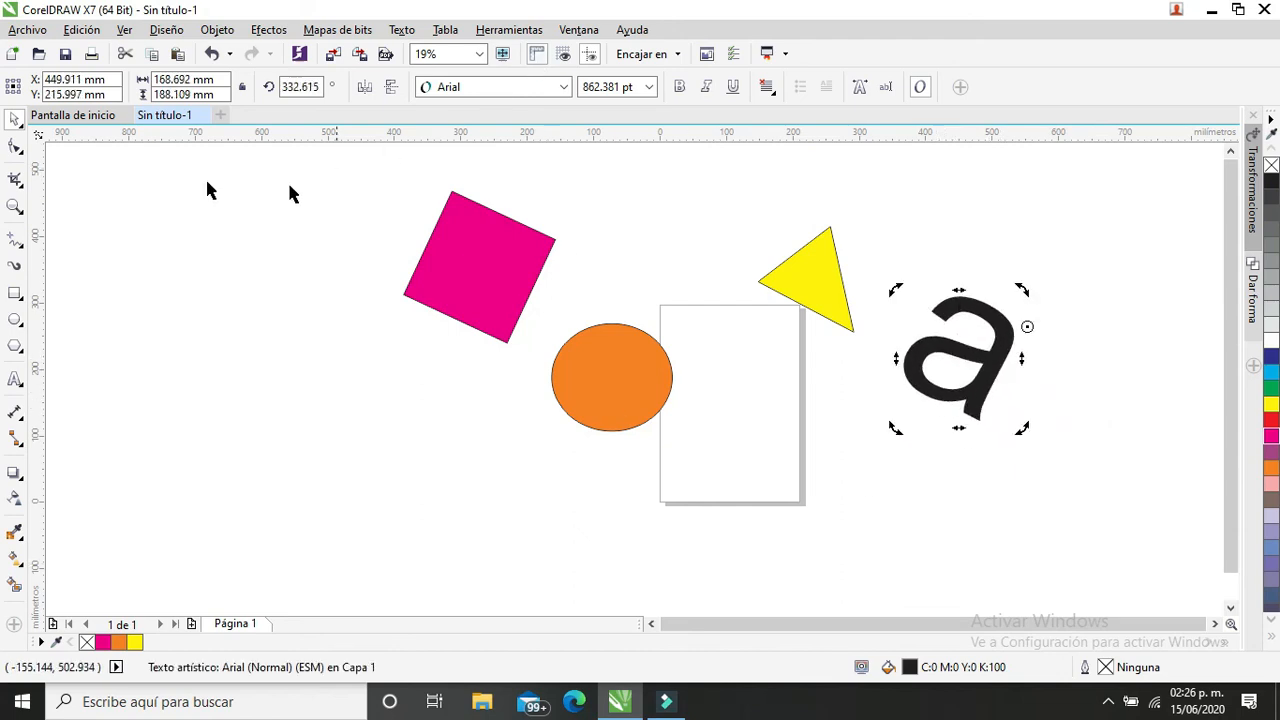
# - Reposition the rotated magenta square, orange ellipse, yellow triangle and letter "a" into a loose, spaced-out row
pyautogui.click(514, 283)
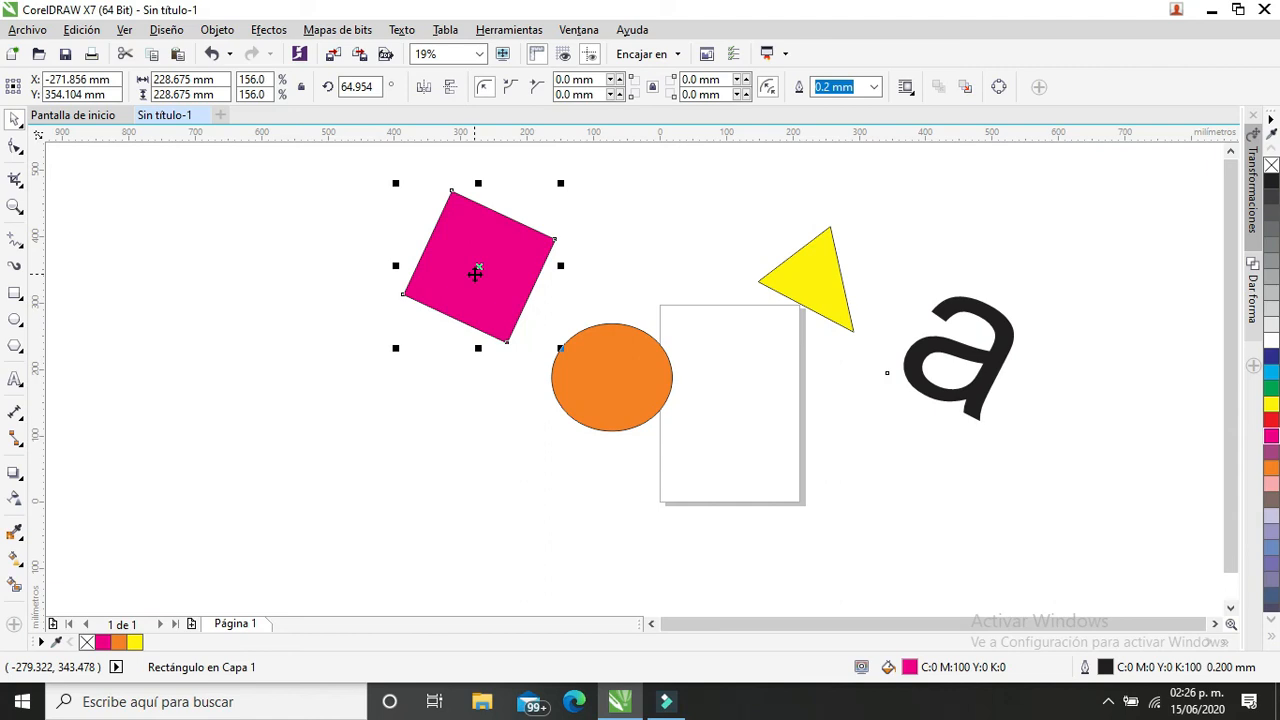
pyautogui.moveTo(467, 262); pyautogui.dragTo(340, 358)
pyautogui.moveTo(563, 354); pyautogui.dragTo(541, 279)
pyautogui.moveTo(806, 266); pyautogui.dragTo(750, 328)
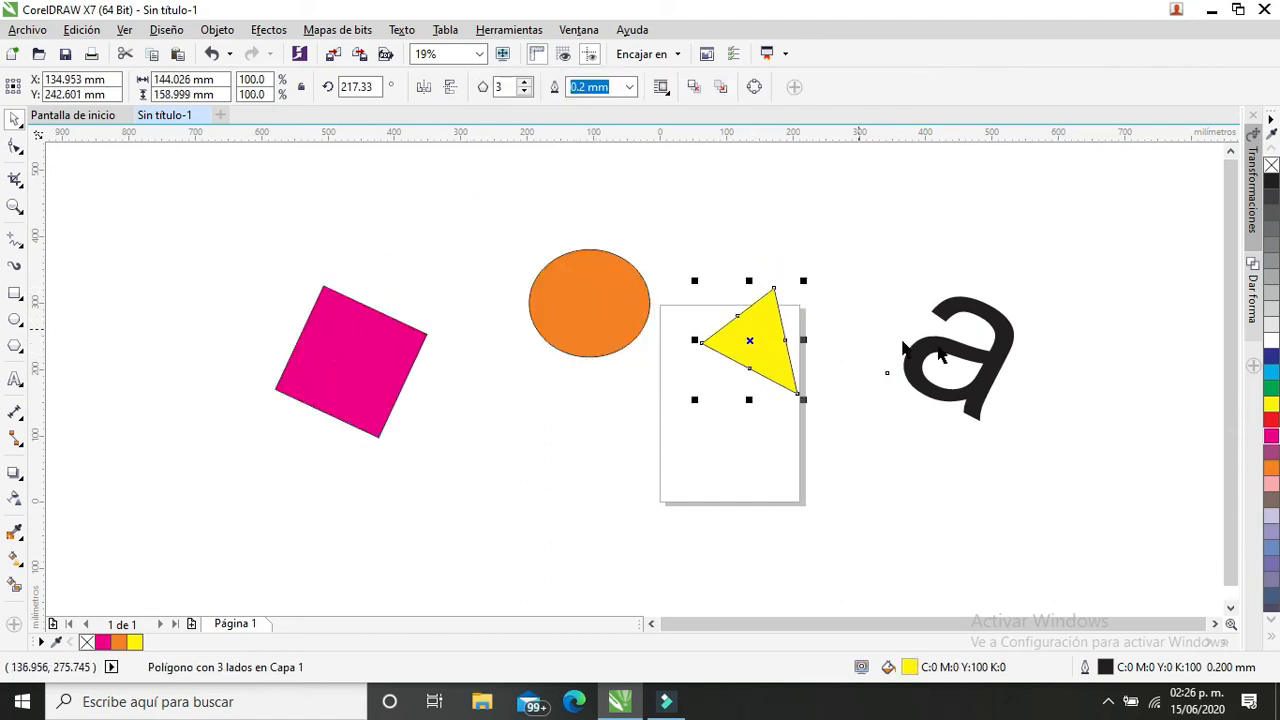
pyautogui.click(962, 352)
pyautogui.moveTo(974, 362); pyautogui.dragTo(938, 335)
pyautogui.click(962, 352)
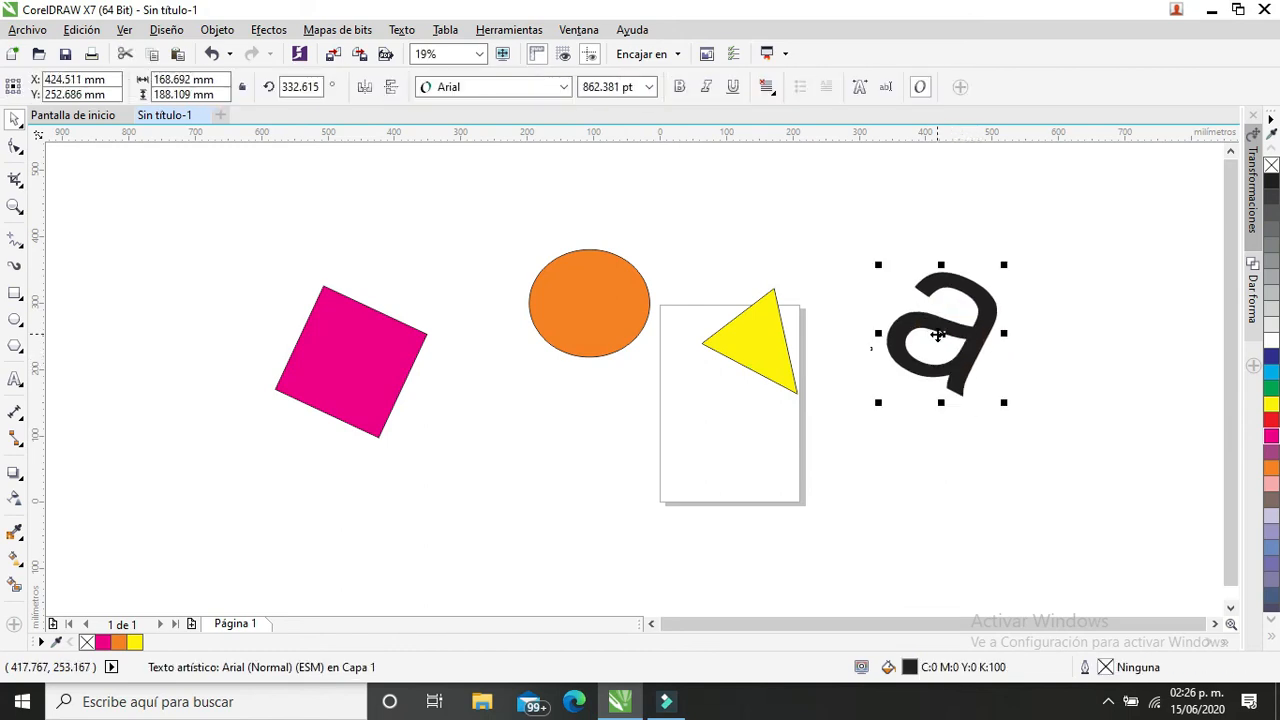